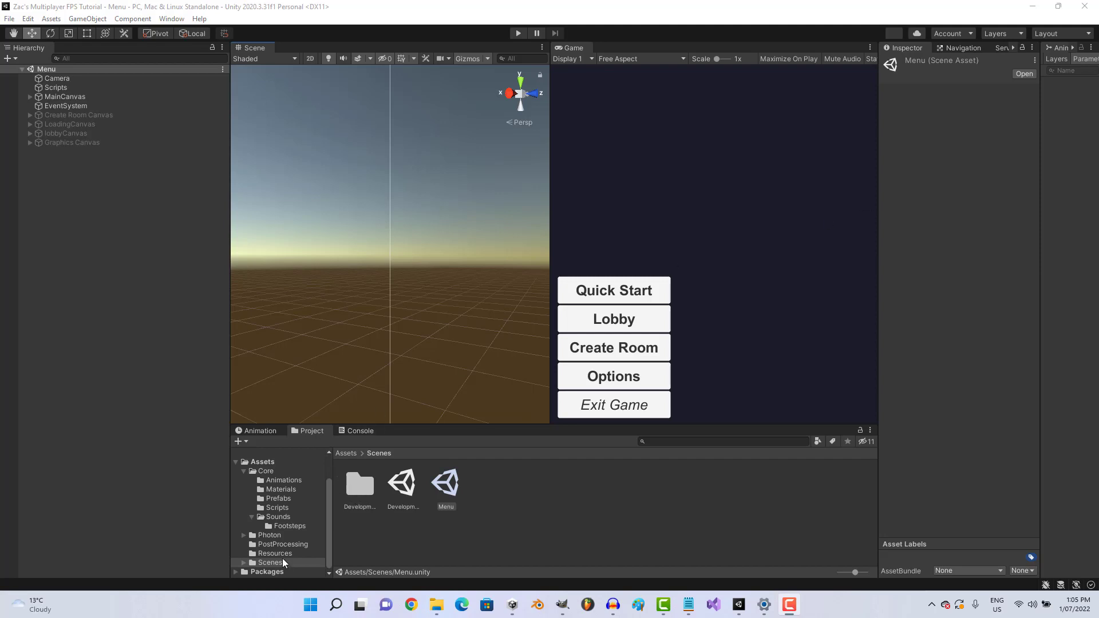
Drag the Player prefab from Assets > Resources into the Menu scene and expand it
left_click(287, 552)
left_click_drag(396, 496, 25, 153)
left_click(30, 152)
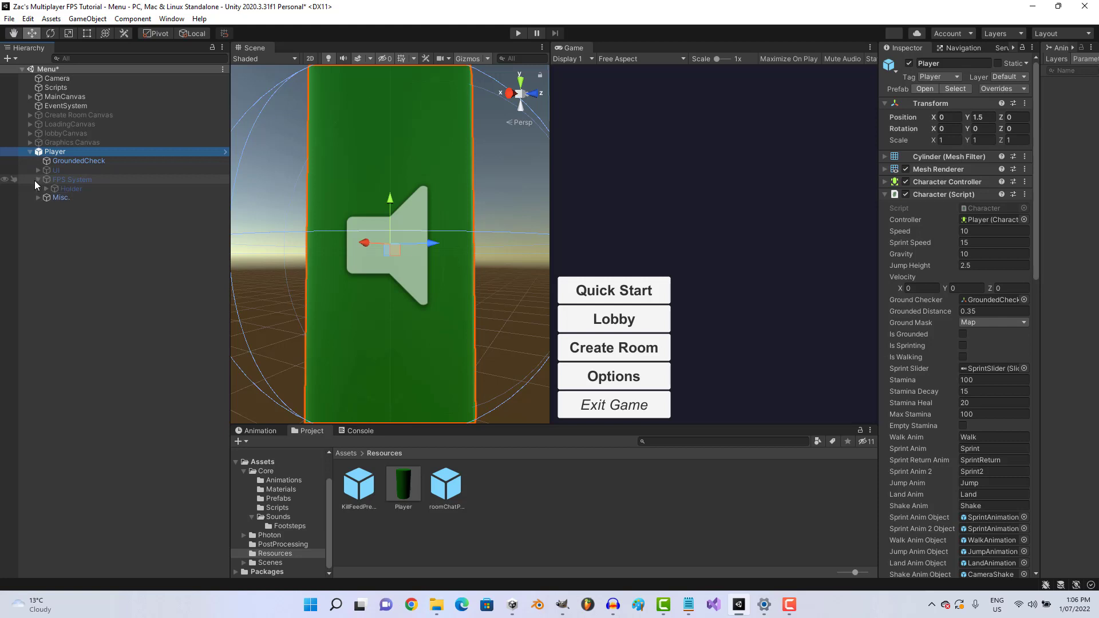
Expand FPS System through its nested Holders, CameraShake, Main Camera and FPS Camera
left_click(36, 179)
left_click(46, 189)
left_click(56, 203)
left_click(54, 198)
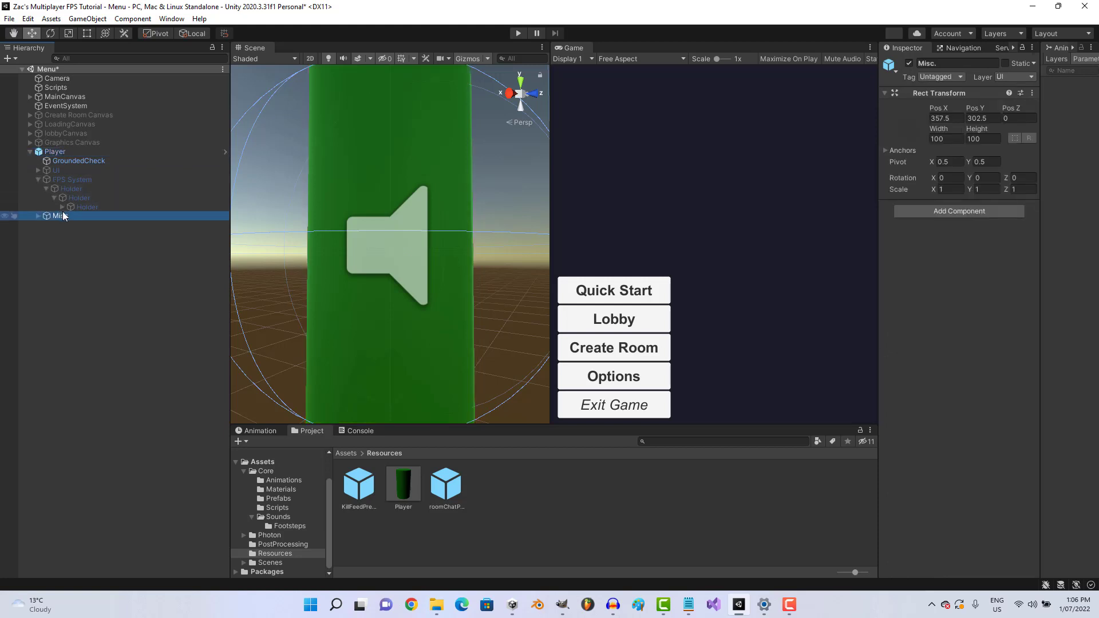
left_click(63, 207)
left_click(71, 216)
left_click(79, 225)
left_click(86, 234)
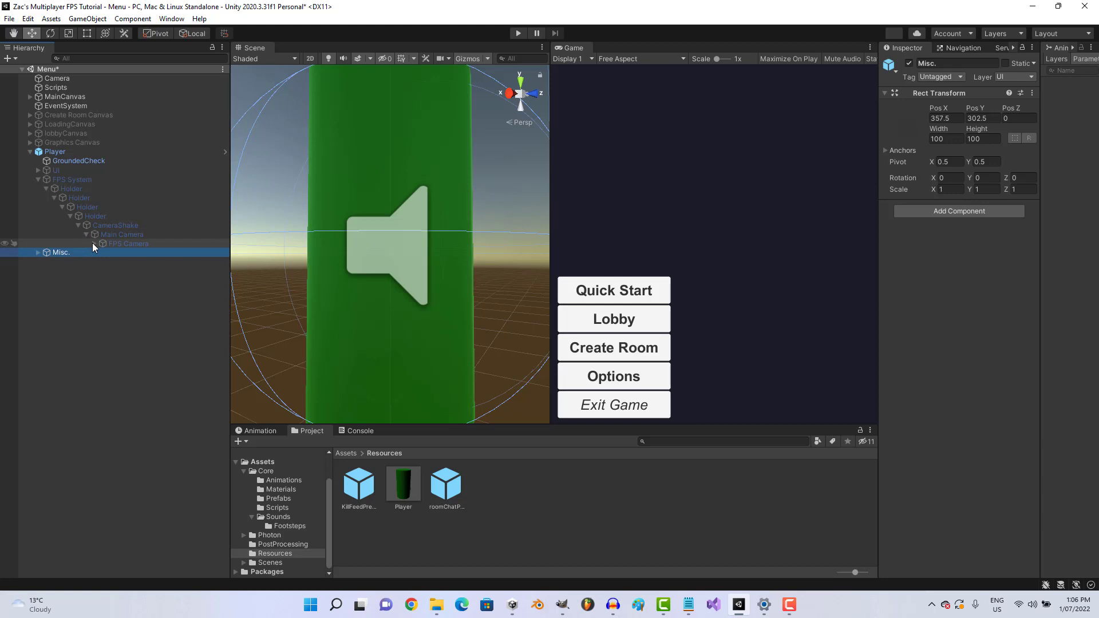
left_click(95, 244)
Expand the animation levels down to Weapon Manager and duplicate Gun into Gun (1)
left_click(102, 253)
left_click(110, 262)
left_click(119, 271)
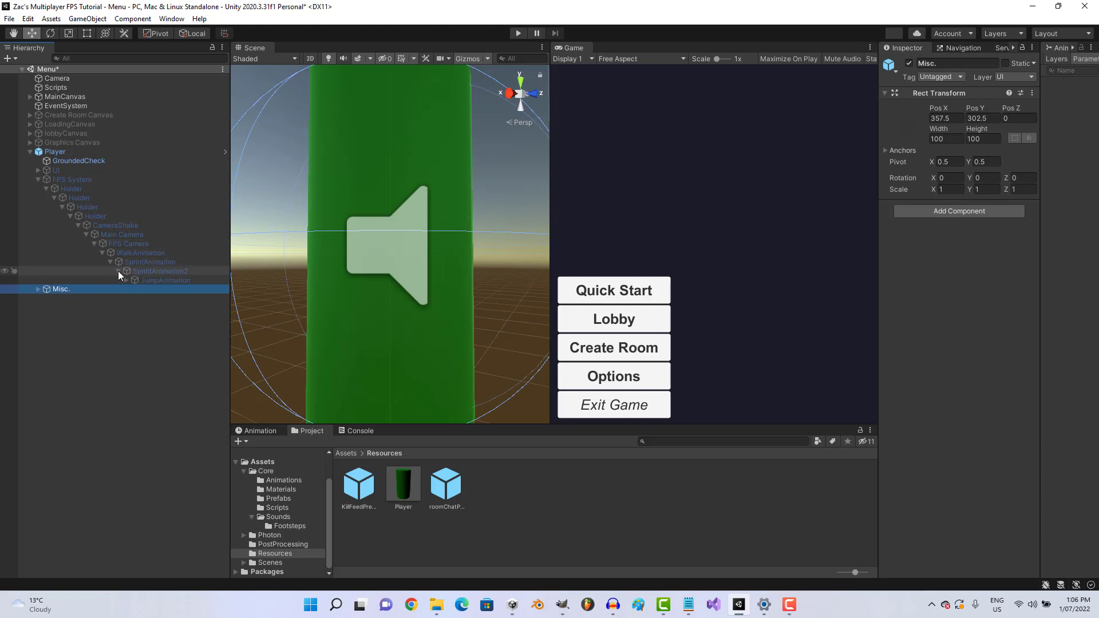
left_click(127, 279)
left_click(134, 289)
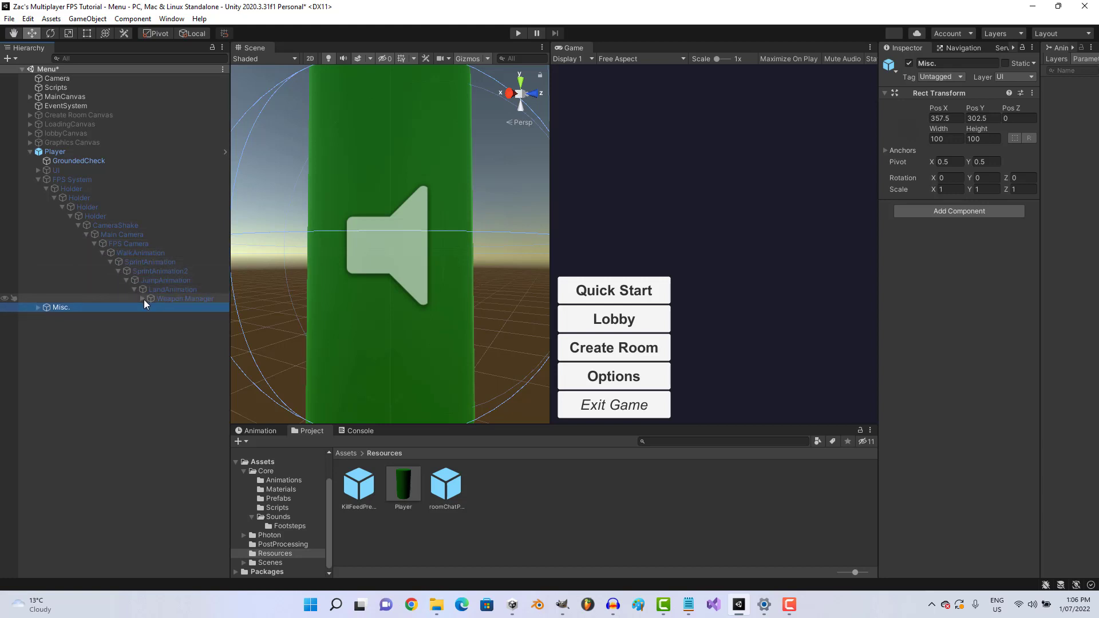
left_click(142, 298)
left_click(160, 311)
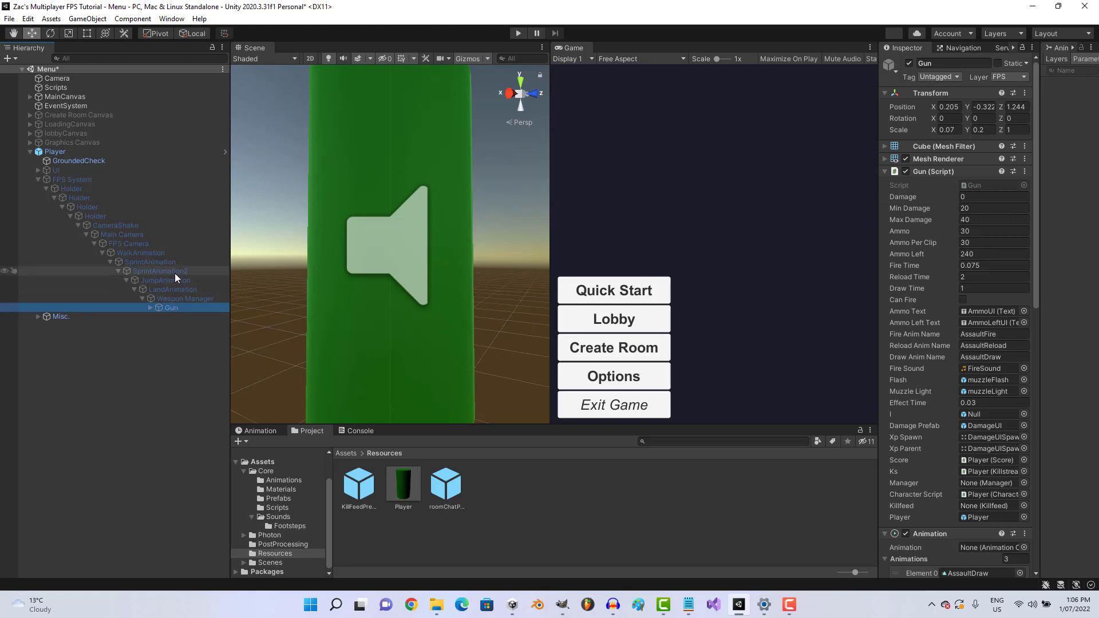
key("ctrl+d")
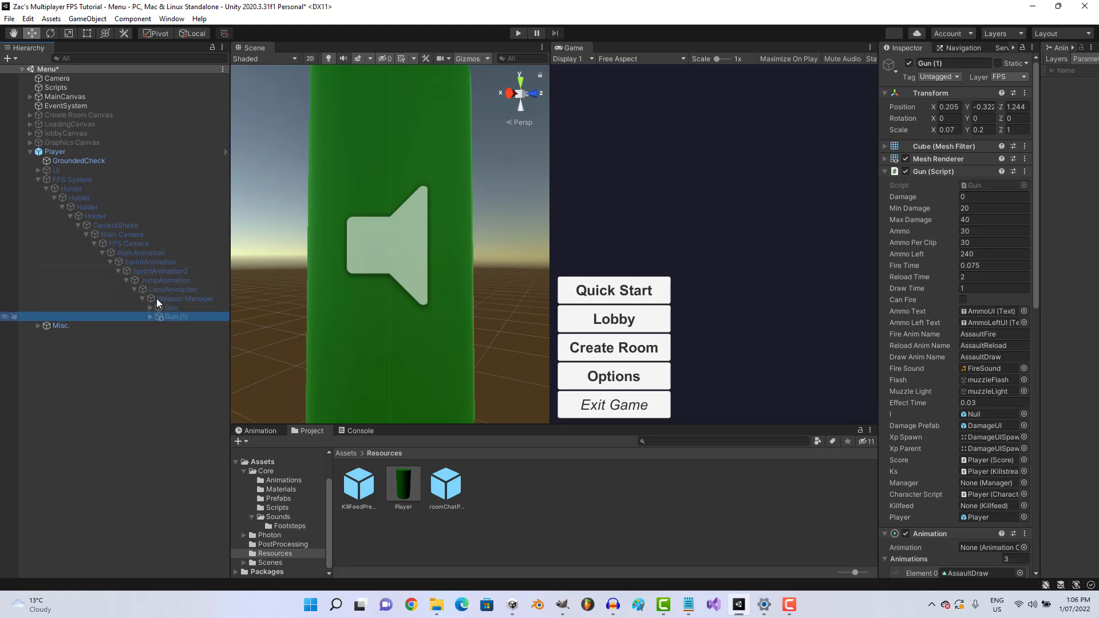
Create an empty GameObject from the Player's context menu and name it ThirdPersonManager
left_click(81, 153)
right_click(80, 152)
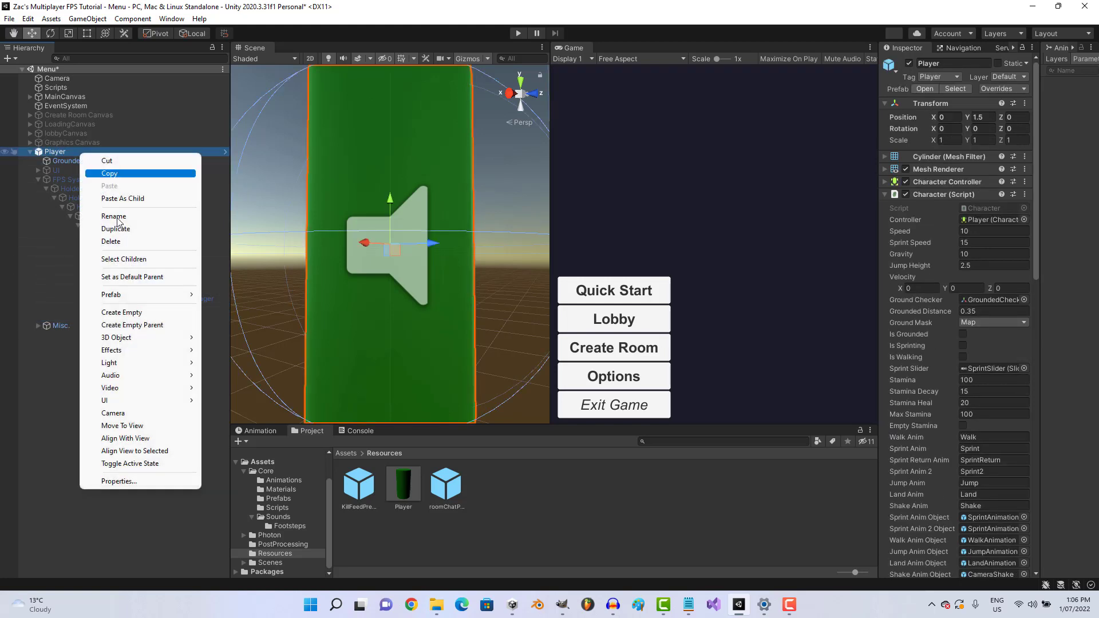
left_click(160, 311)
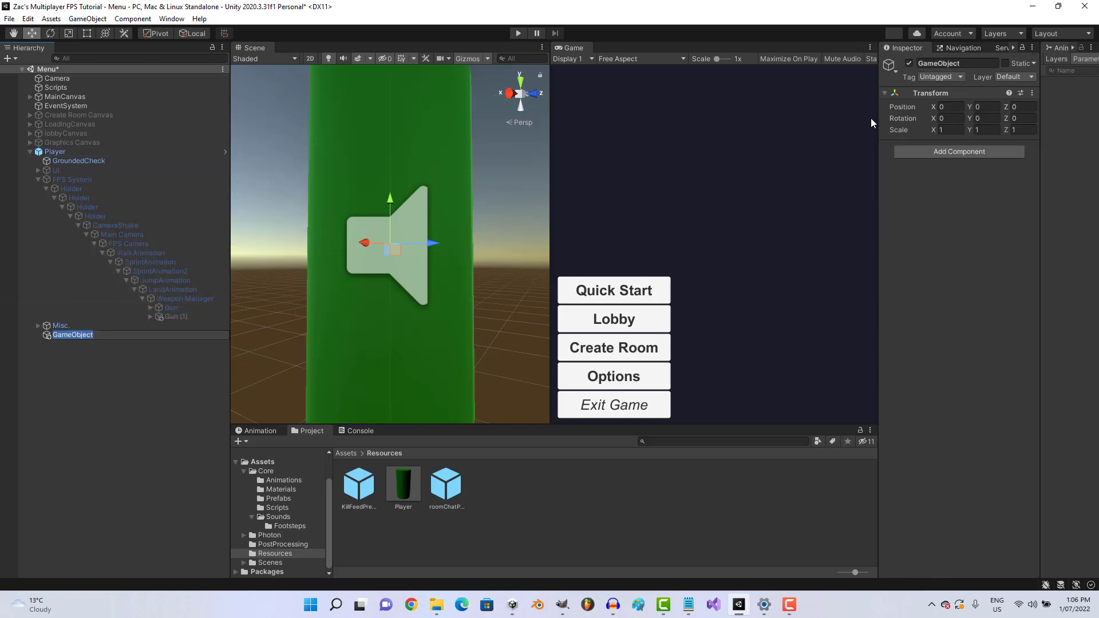
left_click(943, 65)
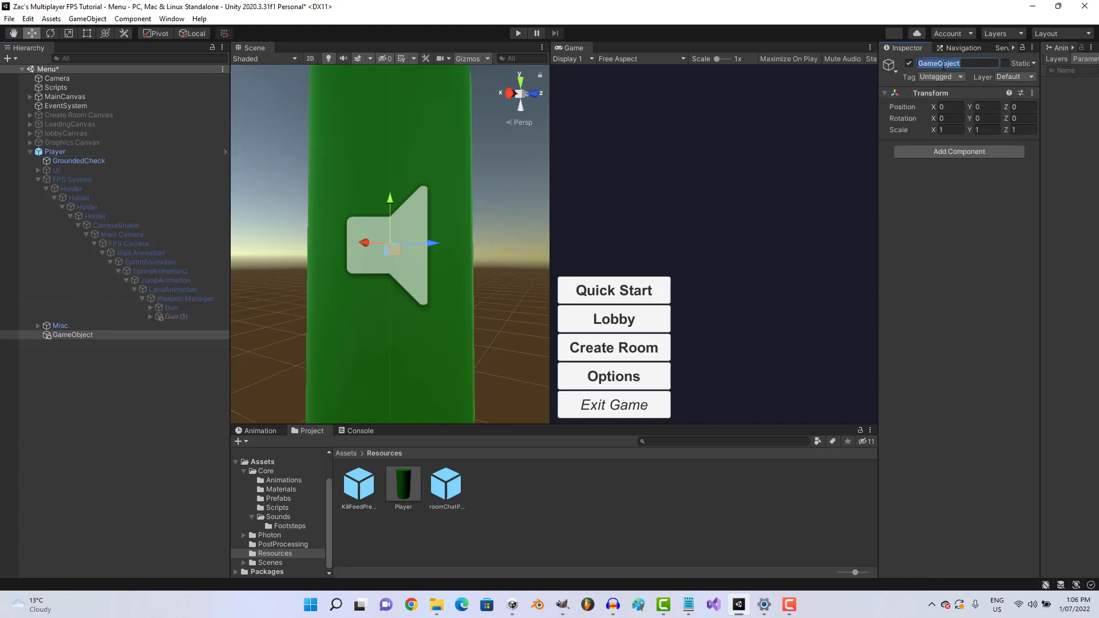
type("ThirdPersonManager")
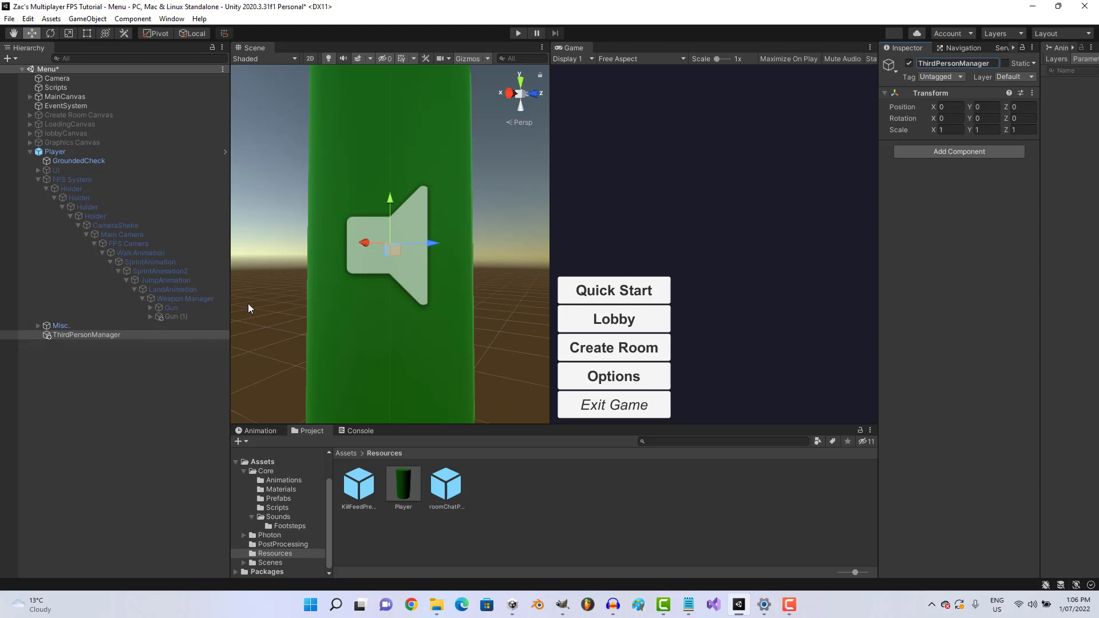
Move Gun (1) under ThirdPersonManager and remove its Gun script and Audio Source components
left_click_drag(183, 316, 88, 335)
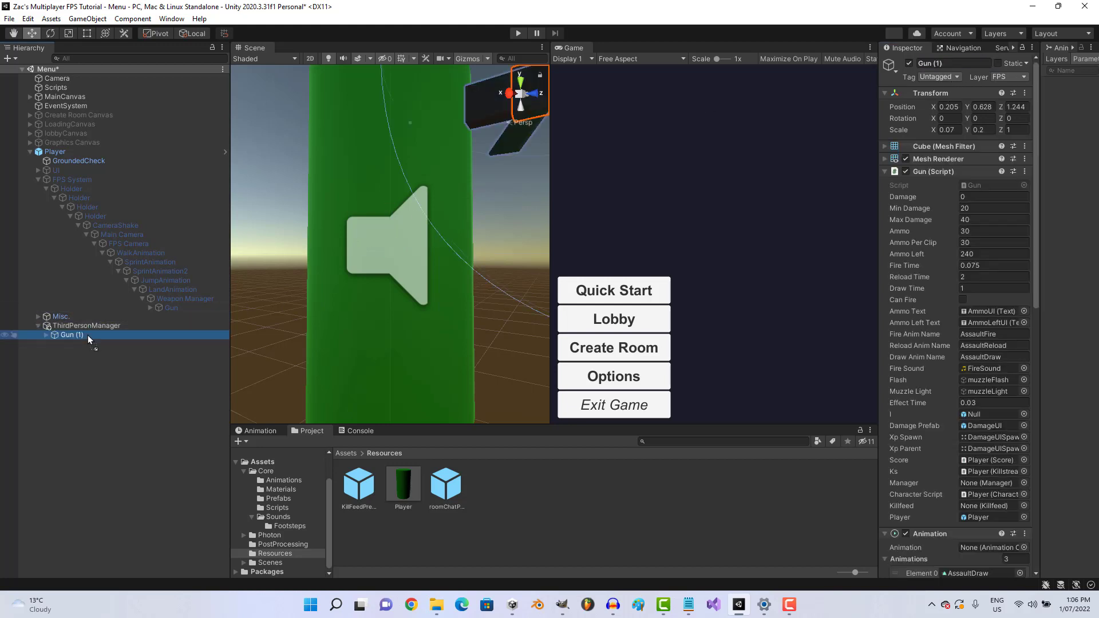
right_click(929, 172)
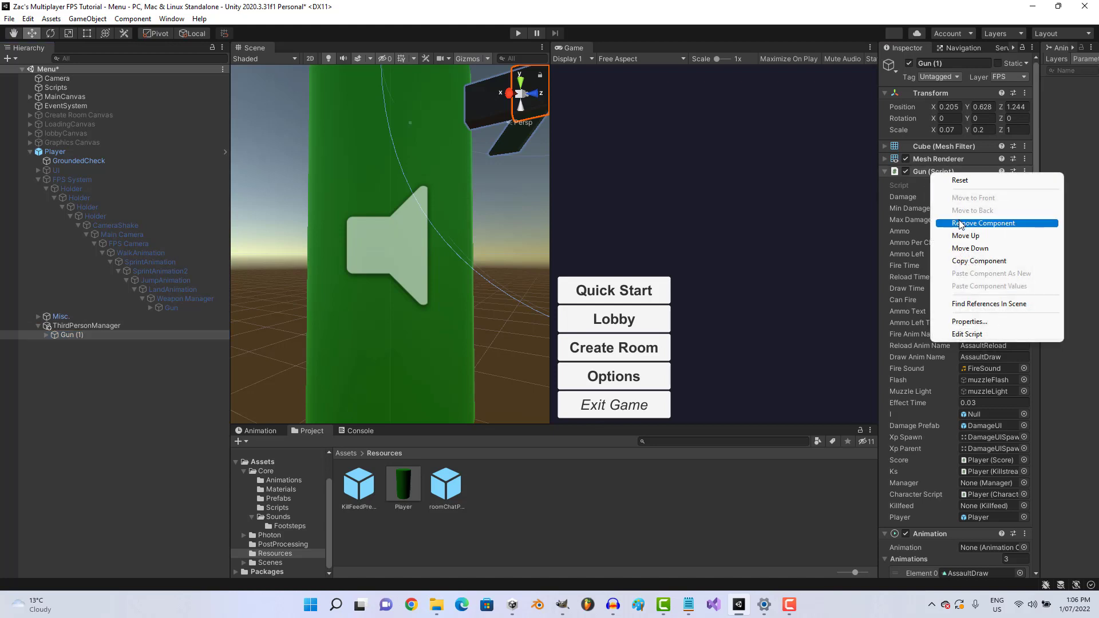
left_click(960, 223)
right_click(942, 167)
left_click(956, 216)
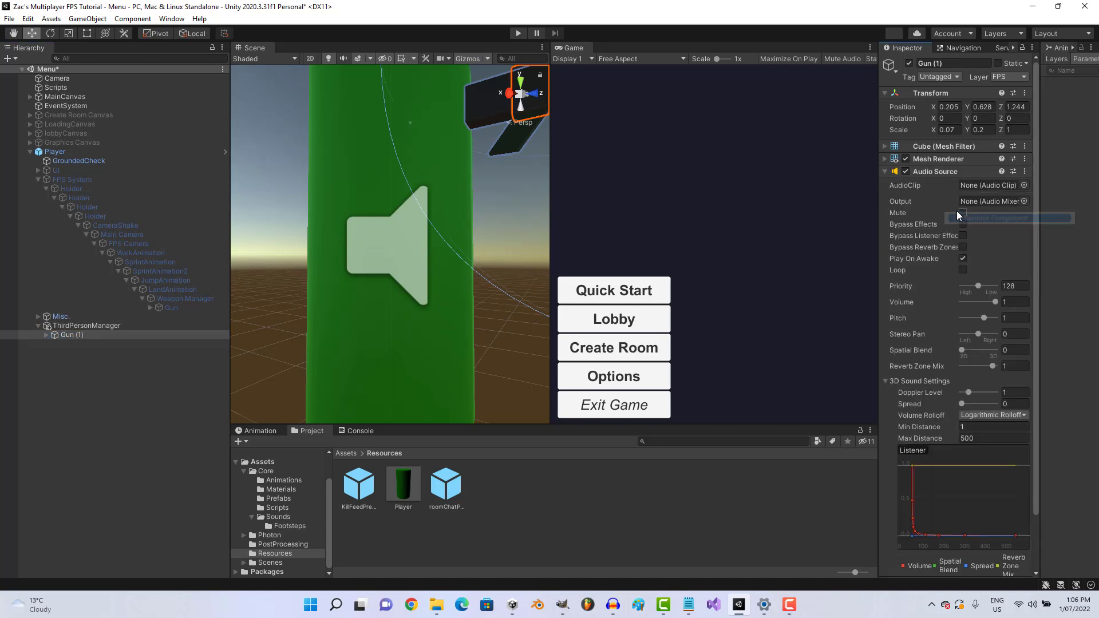
right_click(943, 173)
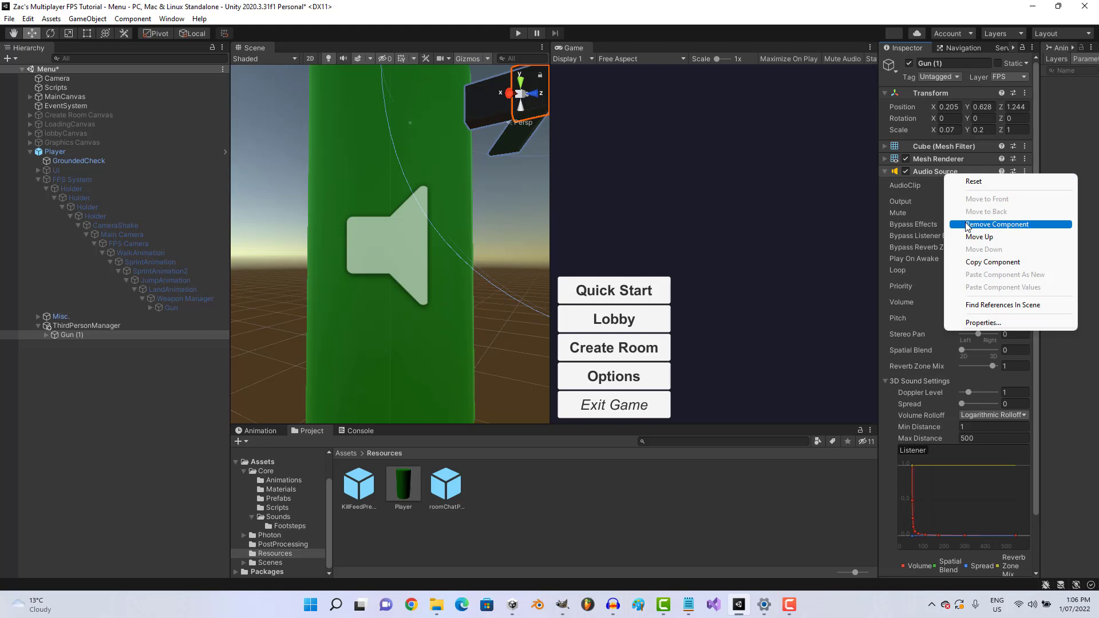
left_click(967, 224)
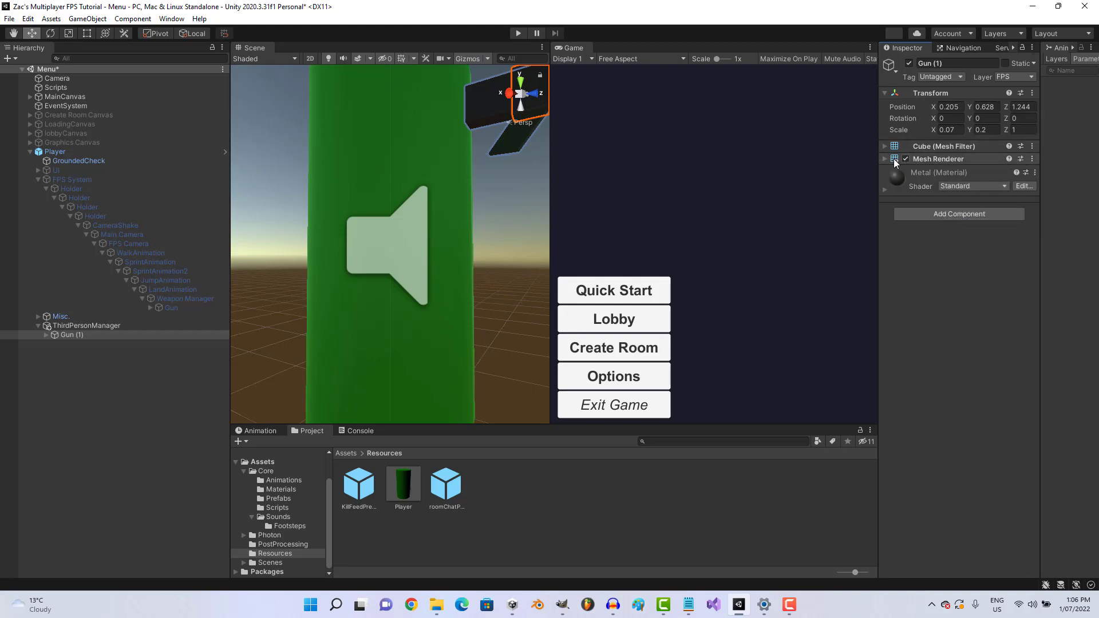
Frame Gun (1) and orbit the scene view to see it alongside the Player
double_click(92, 333)
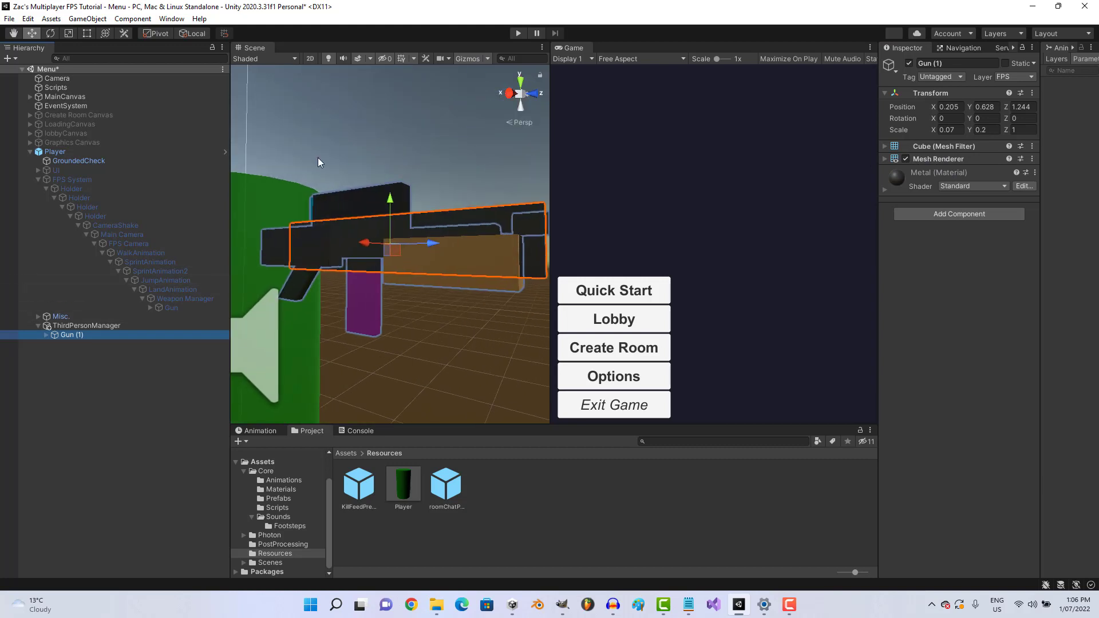
left_click(317, 157)
scroll(350, 189, "down", 4)
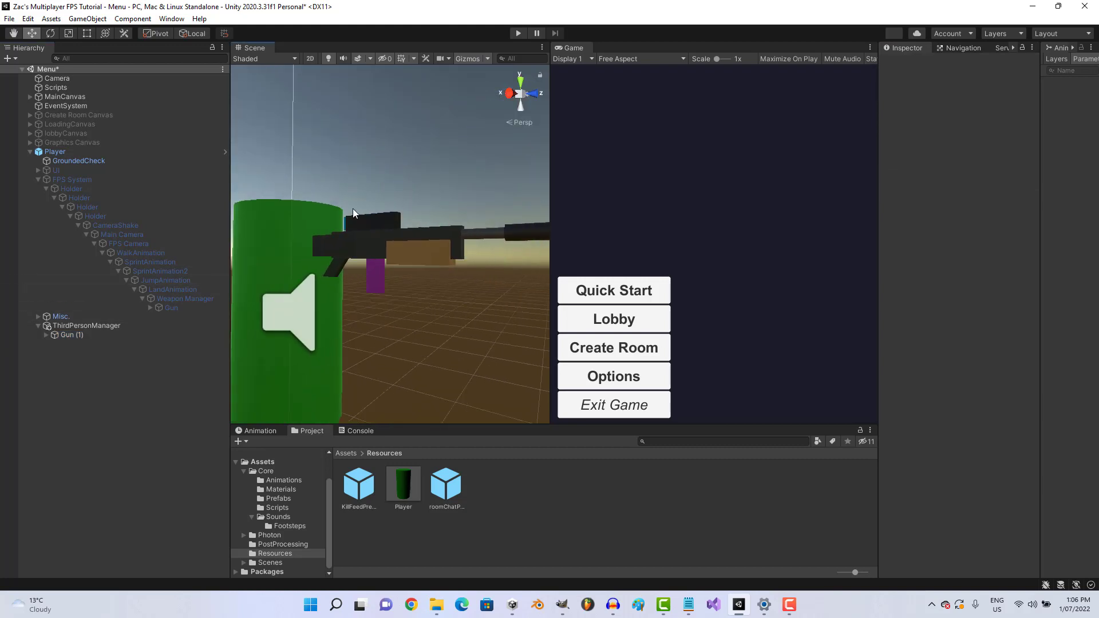
scroll(373, 219, "down", 4)
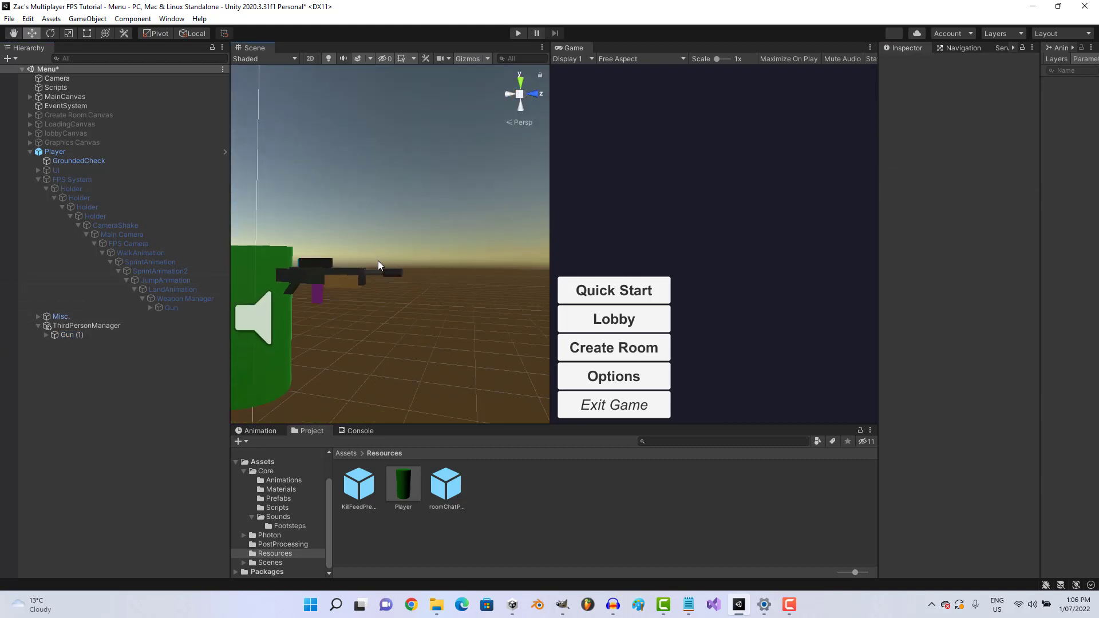
left_click_drag(378, 260, 488, 245, "alt")
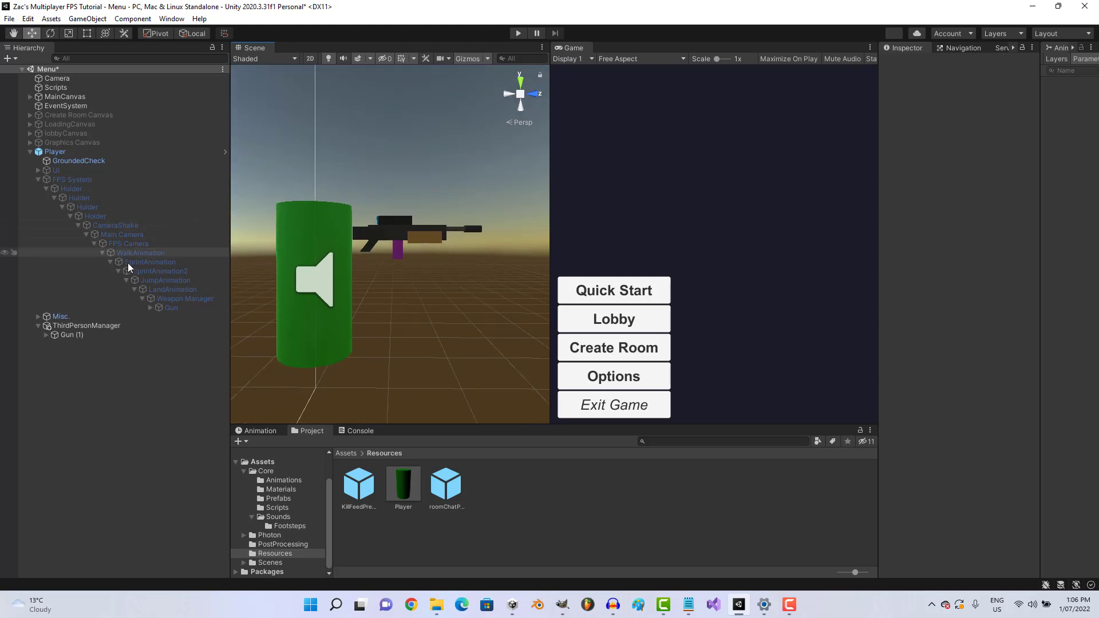
left_click(115, 335)
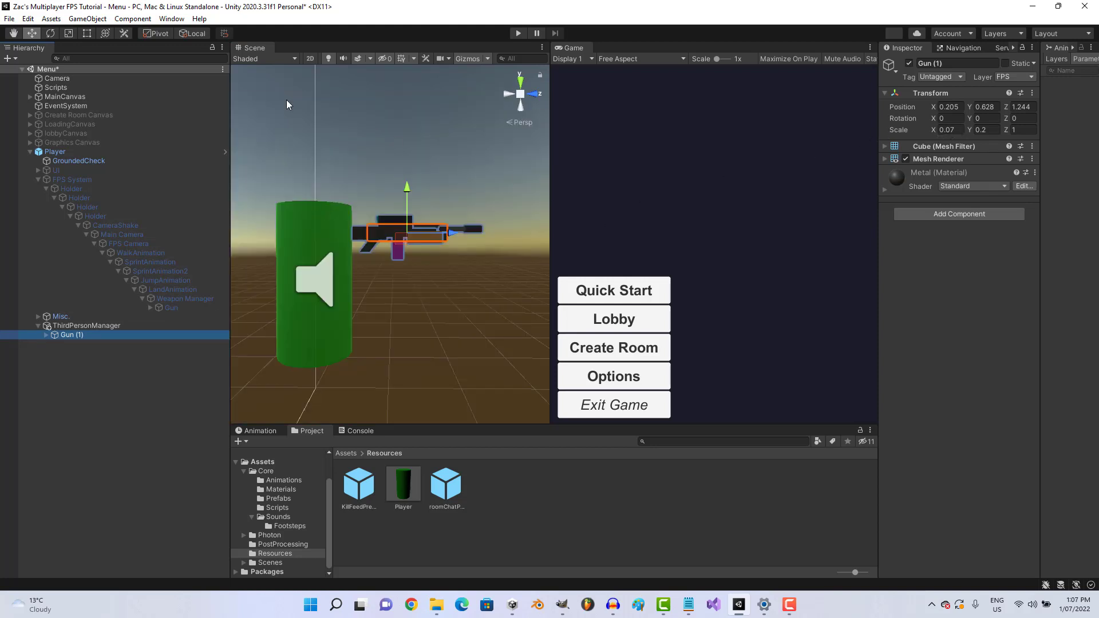
Scale Gun (1) down to 0.0575, 0.1643, 0.8217 and move it to Z 1.015
left_click(68, 33)
left_click_drag(400, 232, 390, 229)
key("w")
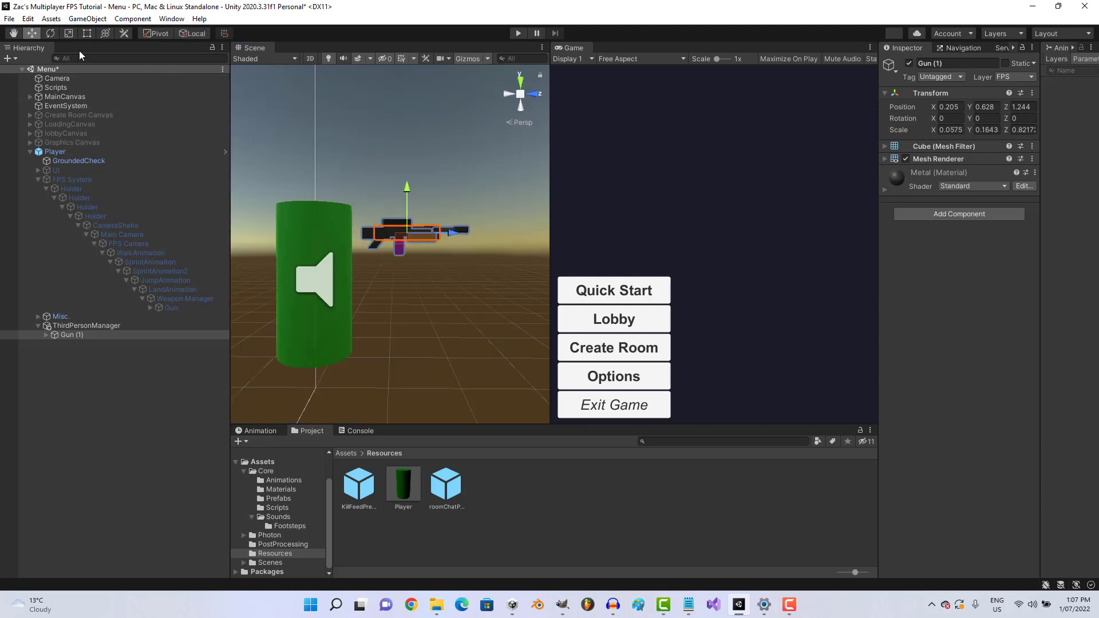
left_click(475, 252)
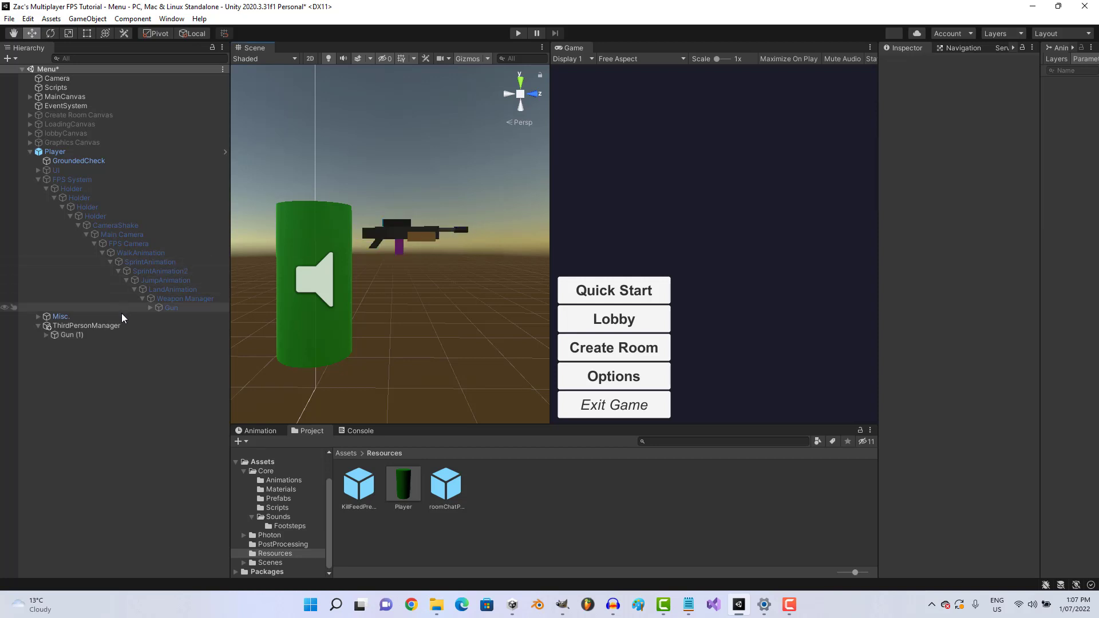
left_click(71, 335)
left_click_drag(451, 228, 362, 312)
Check the gun's placement from a front view, briefly enabling then disabling FPS System
left_click(367, 160)
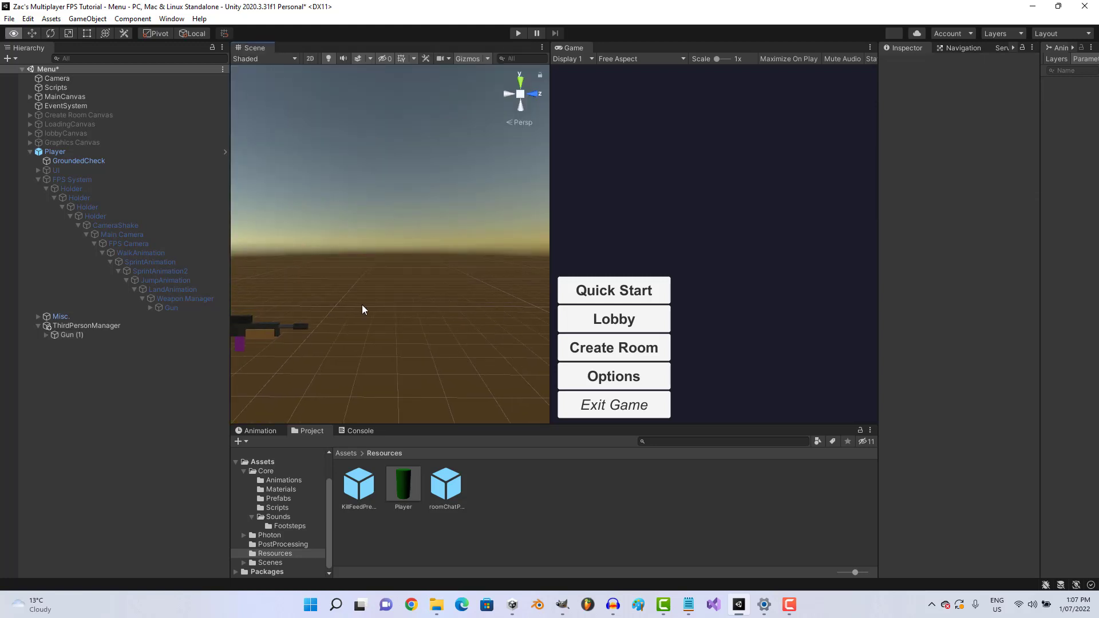
left_click(537, 95)
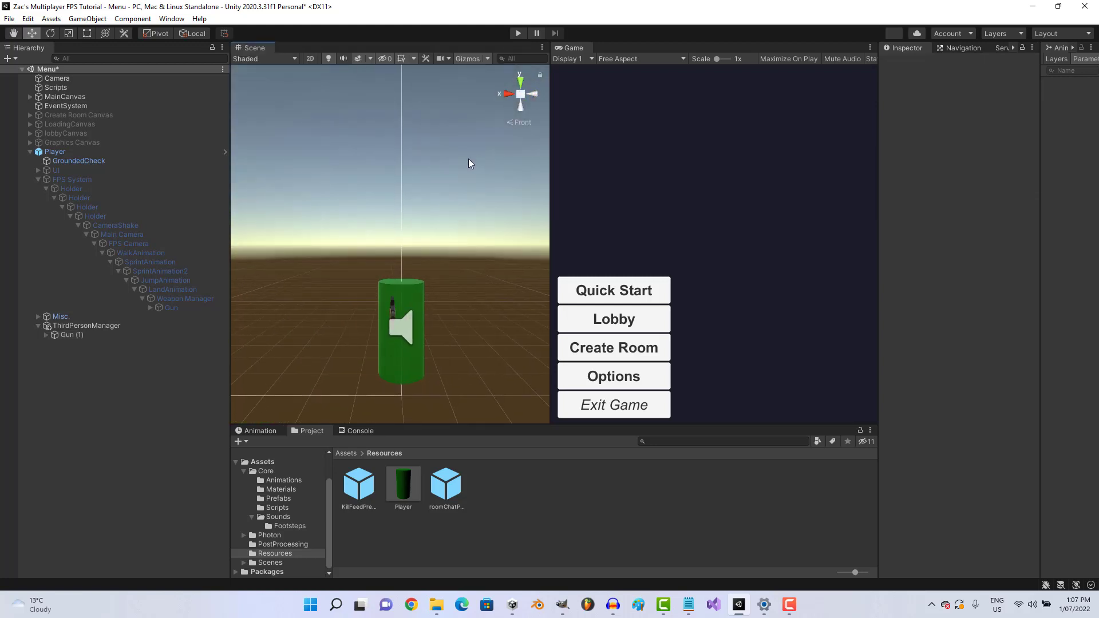
middle_click_drag(469, 164, 536, 168)
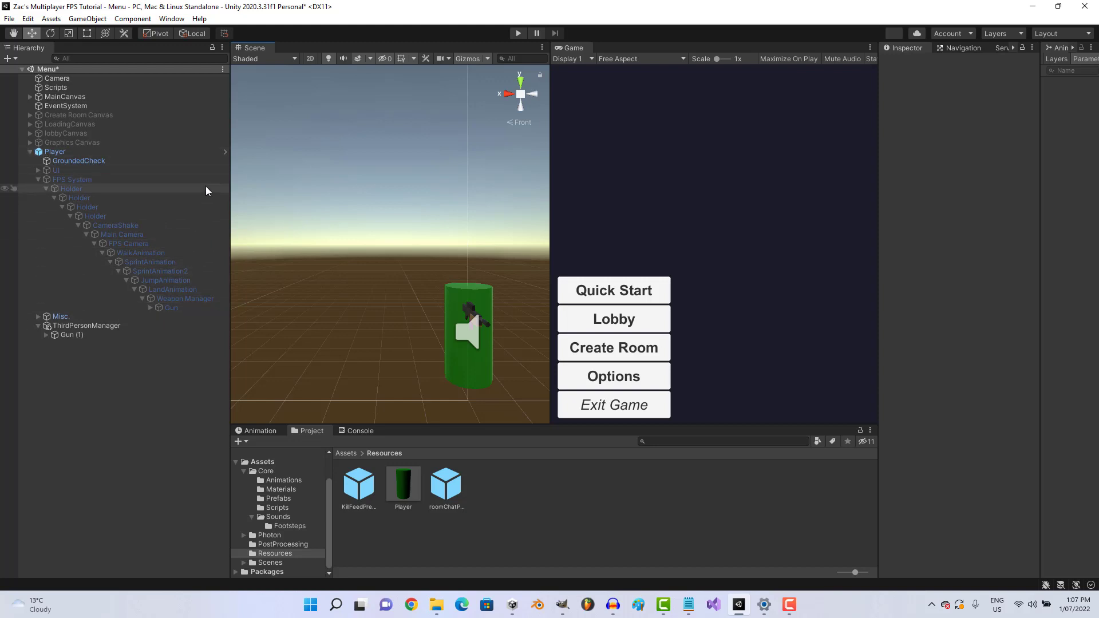
left_click(158, 235)
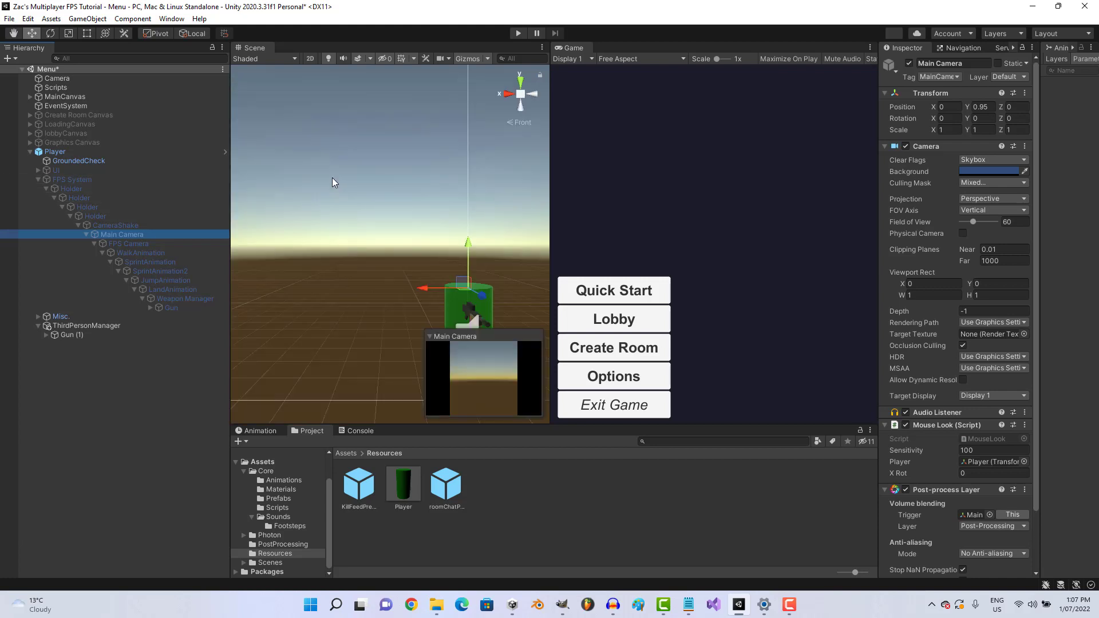
left_click(121, 180)
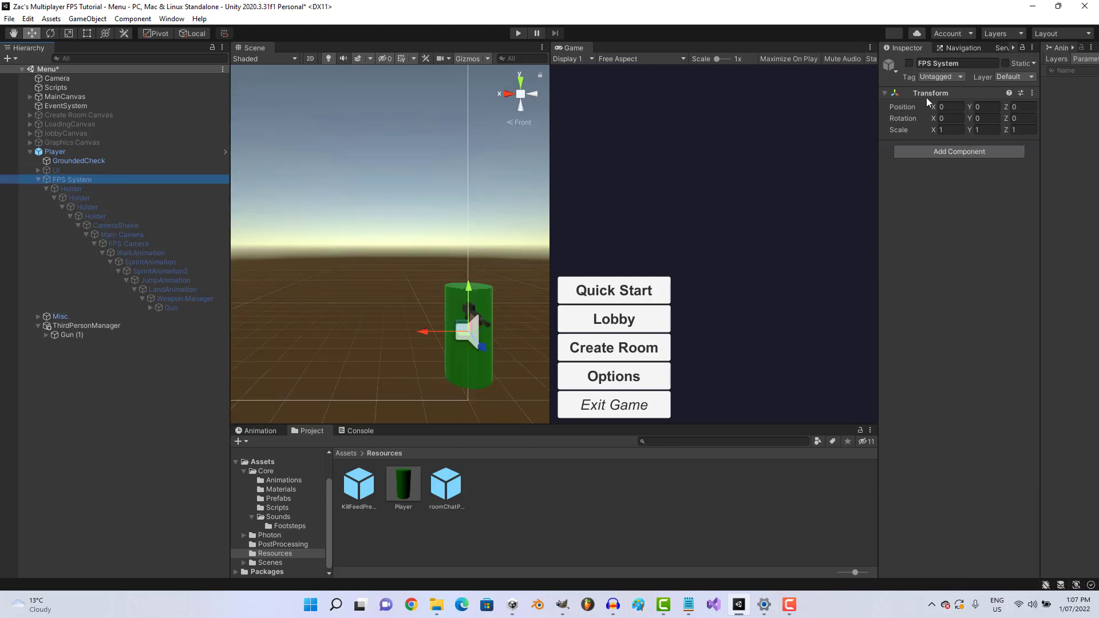
left_click(909, 64)
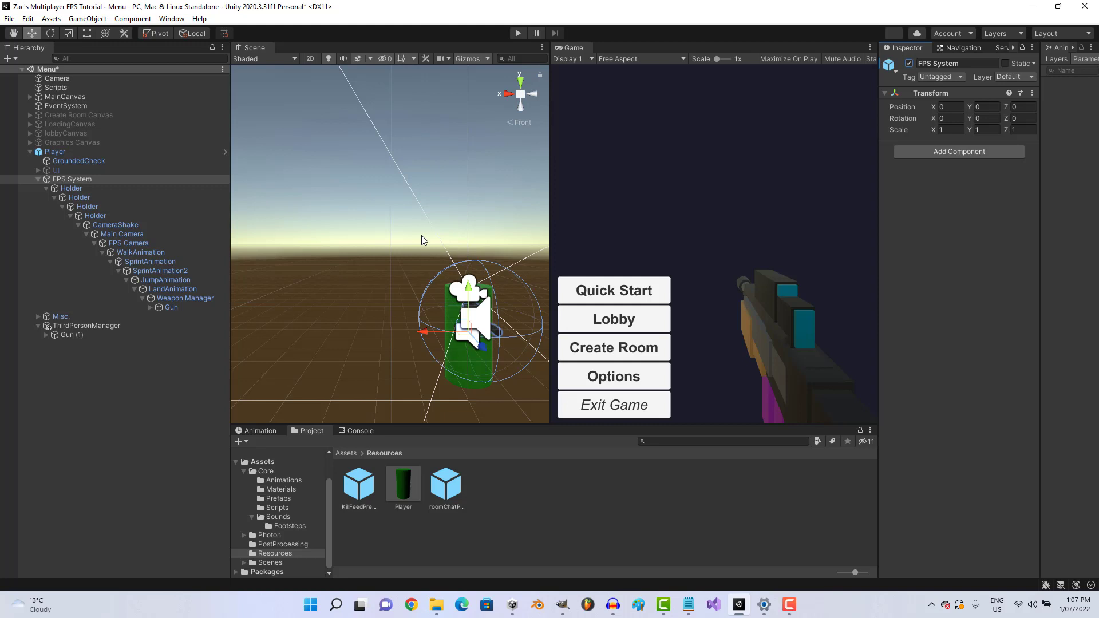
left_click_drag(422, 240, 493, 368, "alt")
left_click_drag(444, 304, 600, 235, "alt")
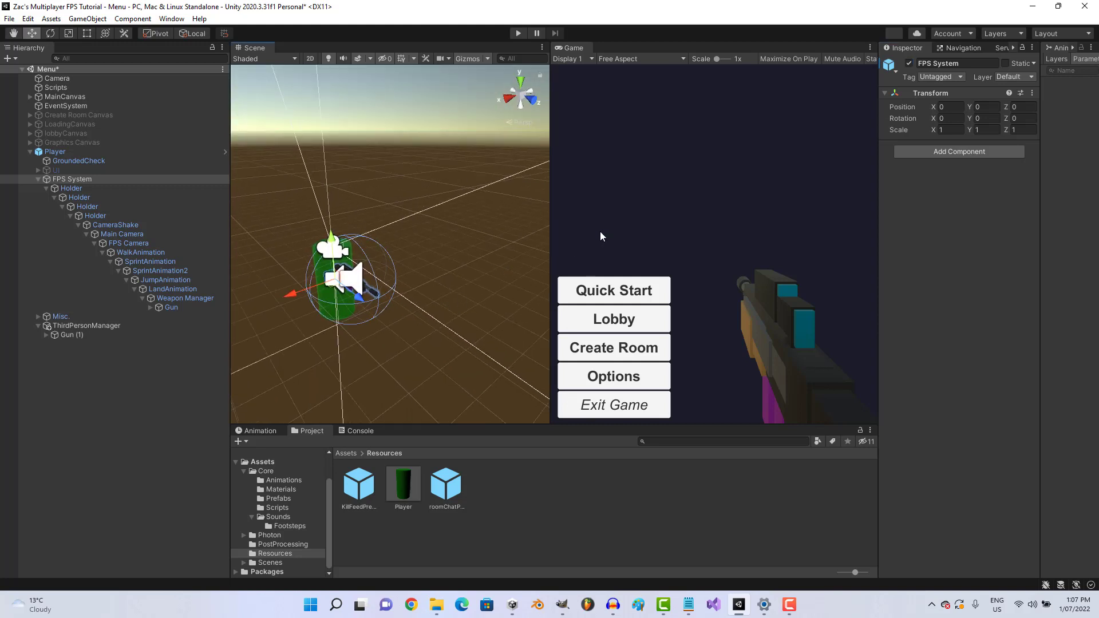
left_click(910, 64)
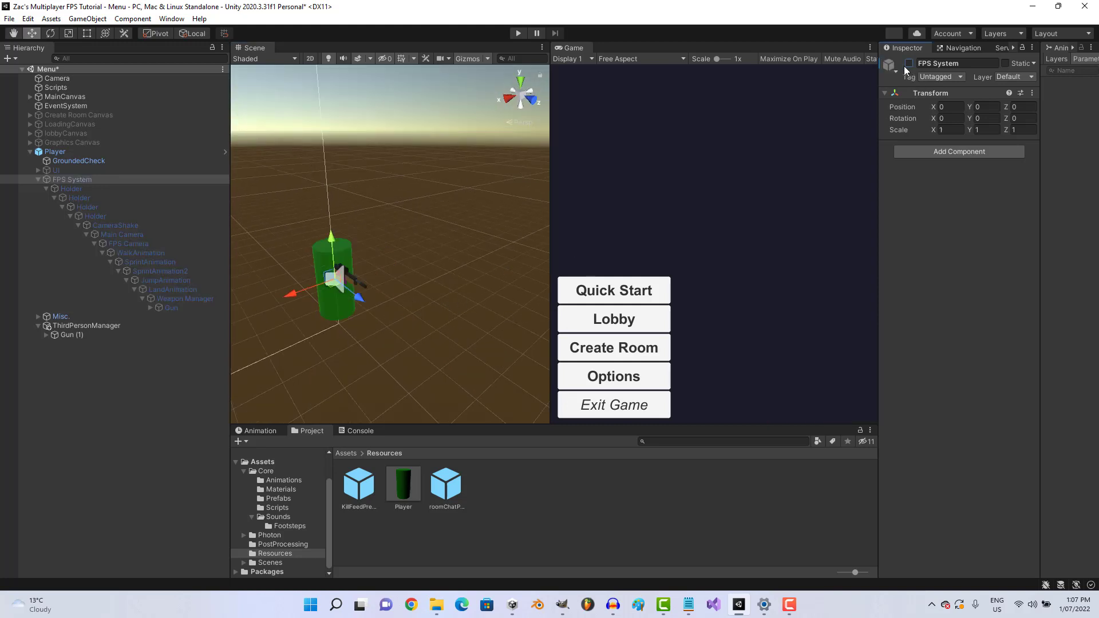
left_click(391, 156)
middle_click_drag(387, 238, 650, 123)
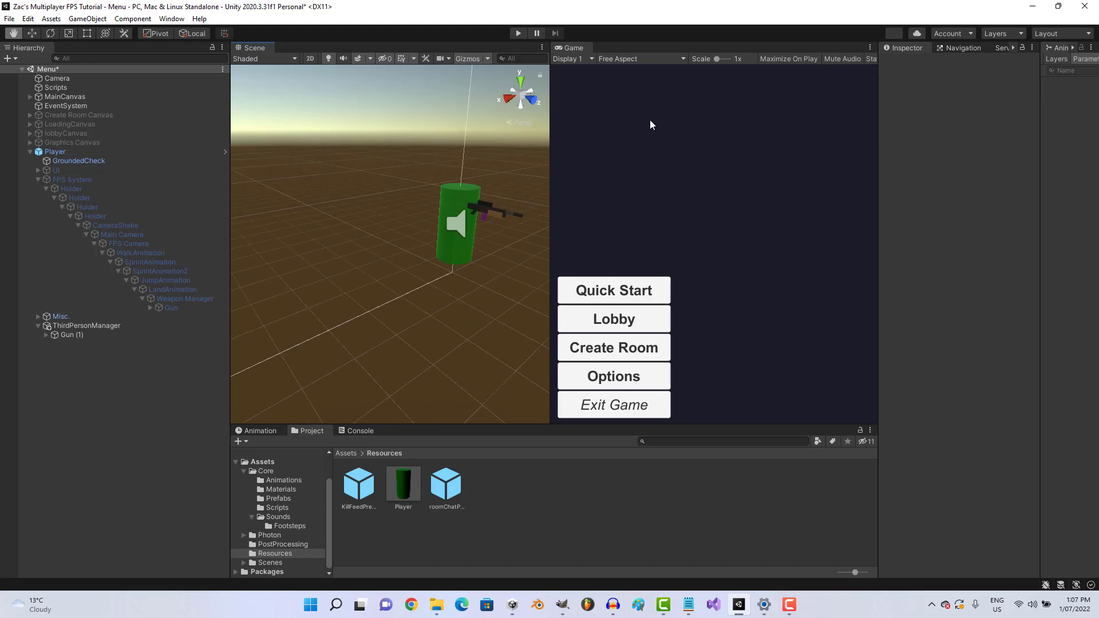
Apply all overrides to the Player prefab and delete the Player instance from the scene
left_click(30, 142)
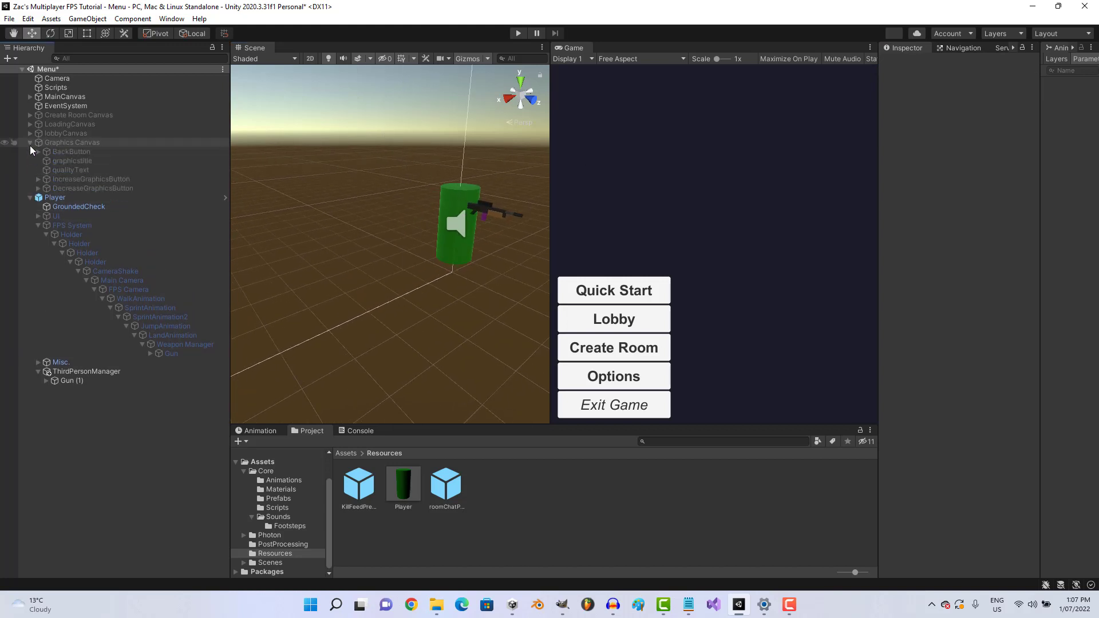
left_click(30, 197)
left_click(57, 197)
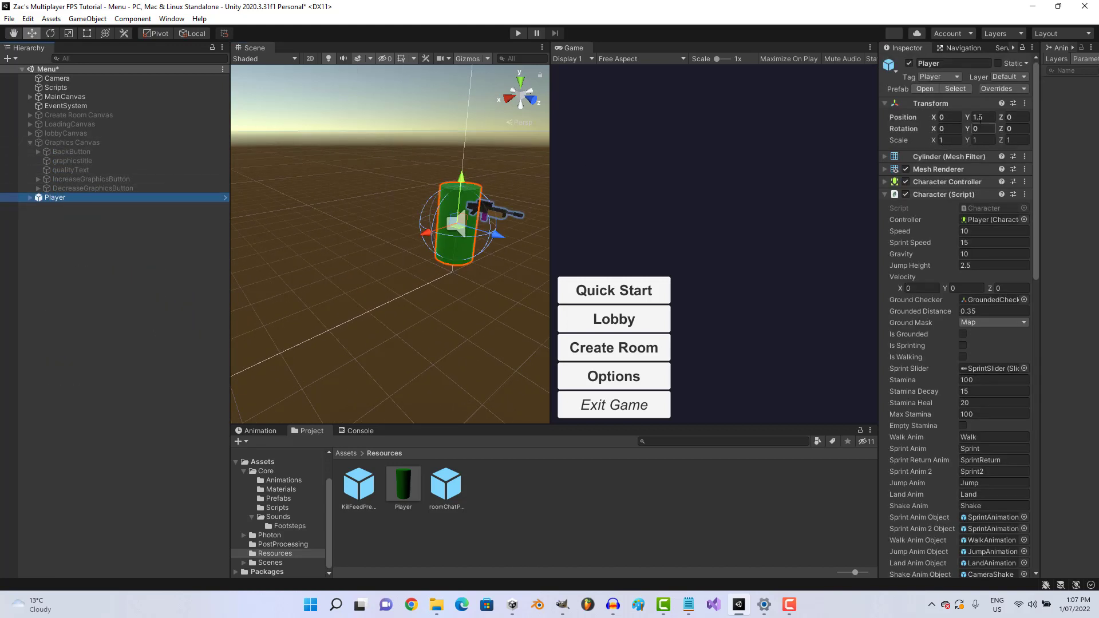
left_click(1001, 89)
left_click(1061, 199)
left_click(159, 196)
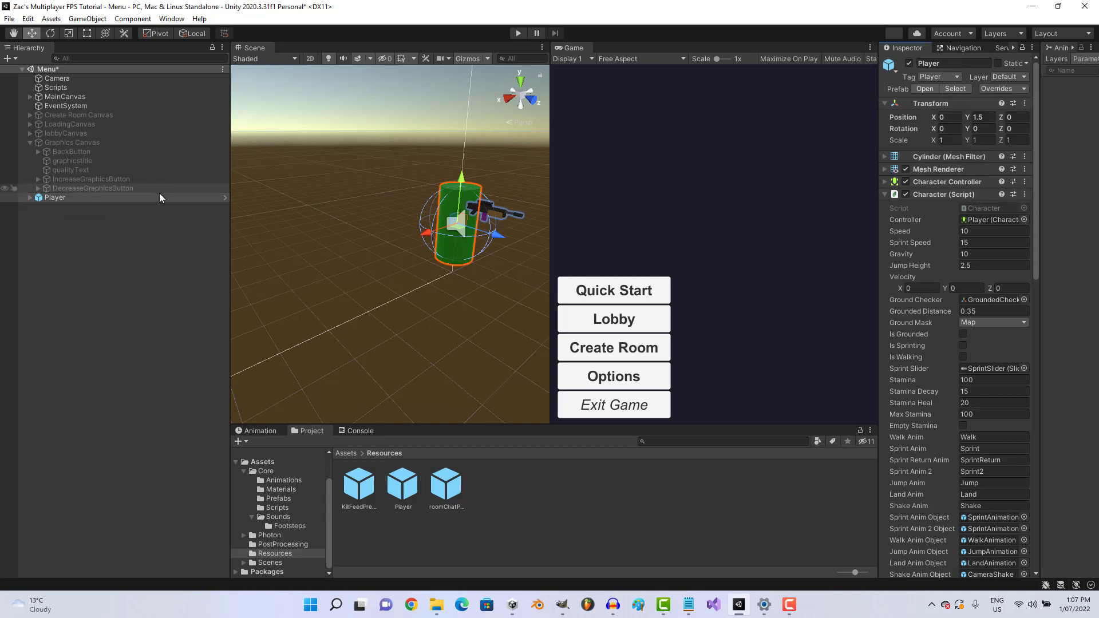
key("Delete")
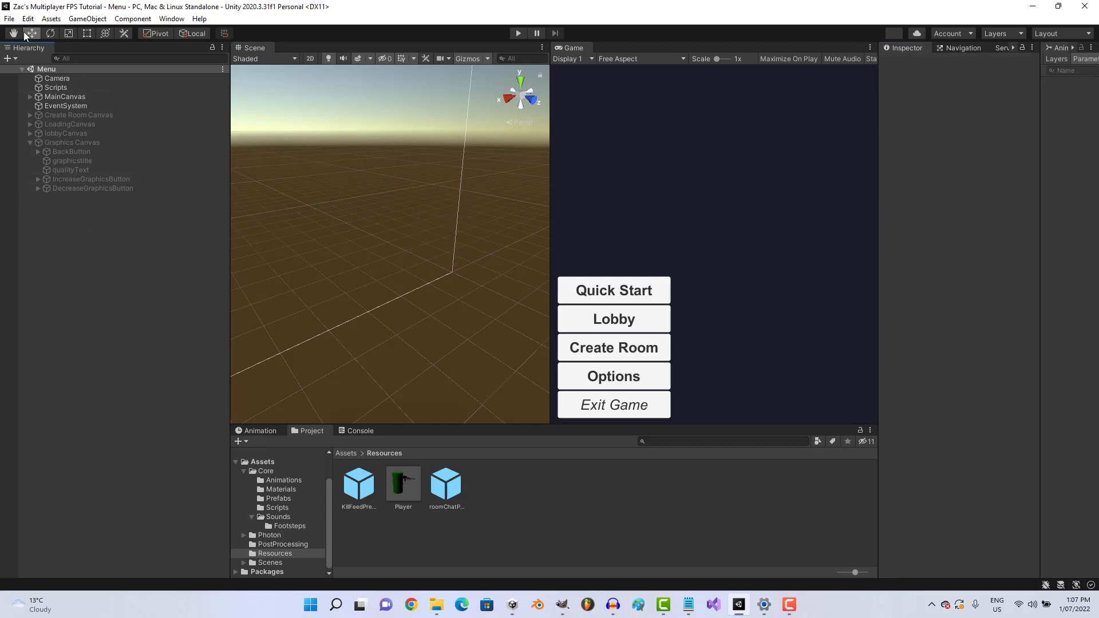
Set Fullscreen Mode to Windowed in the Player Settings via Build Settings
left_click(9, 19)
left_click(72, 159)
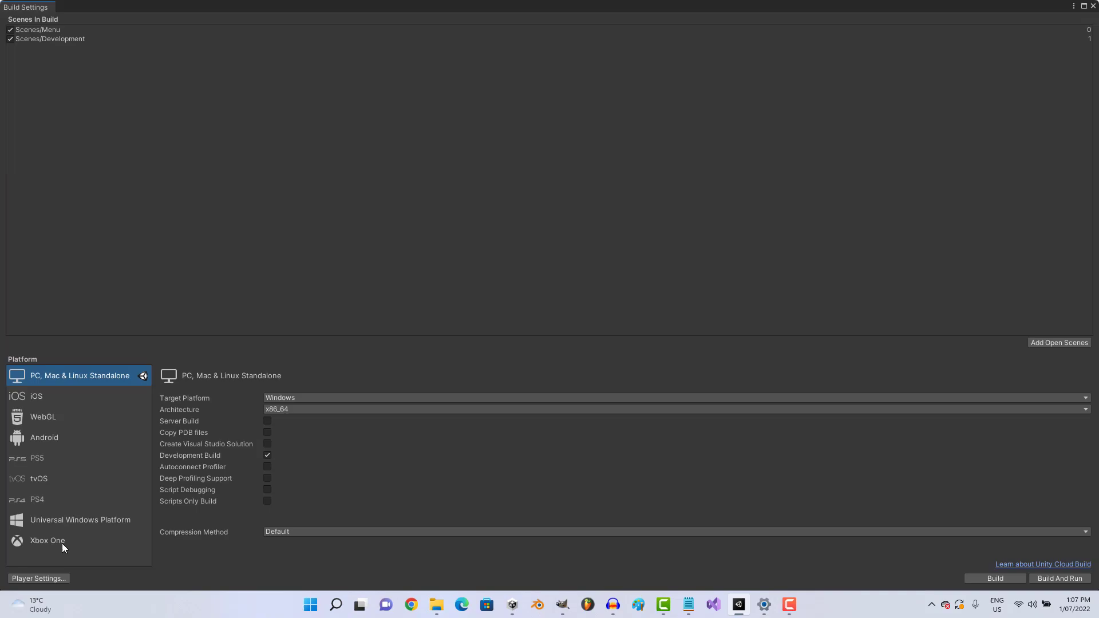
left_click(43, 577)
left_click(477, 254)
left_click(483, 304)
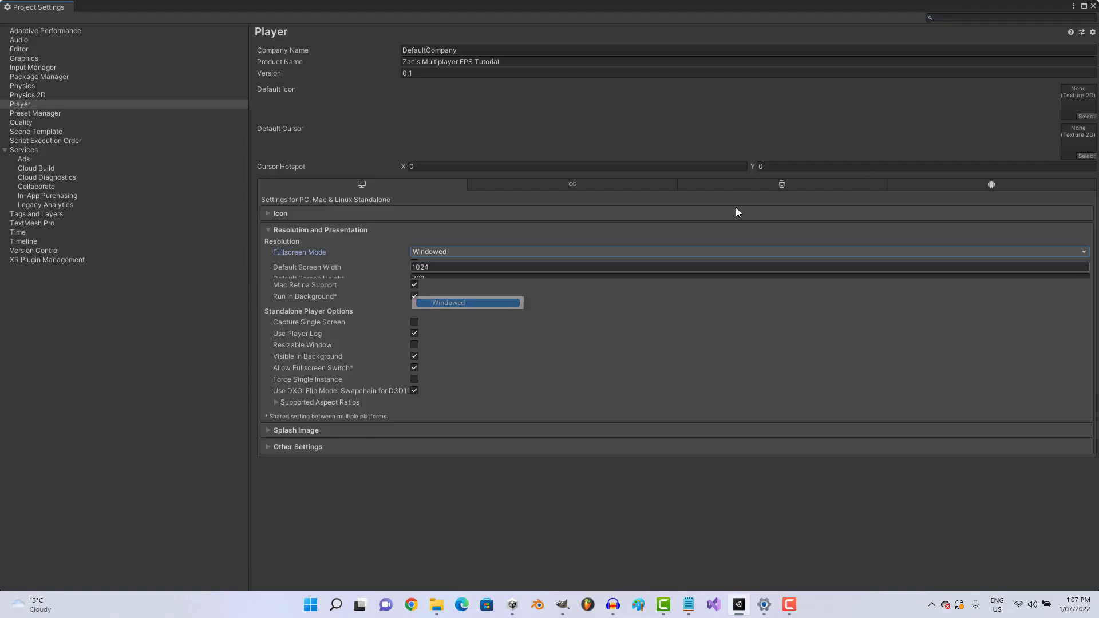
left_click(1092, 6)
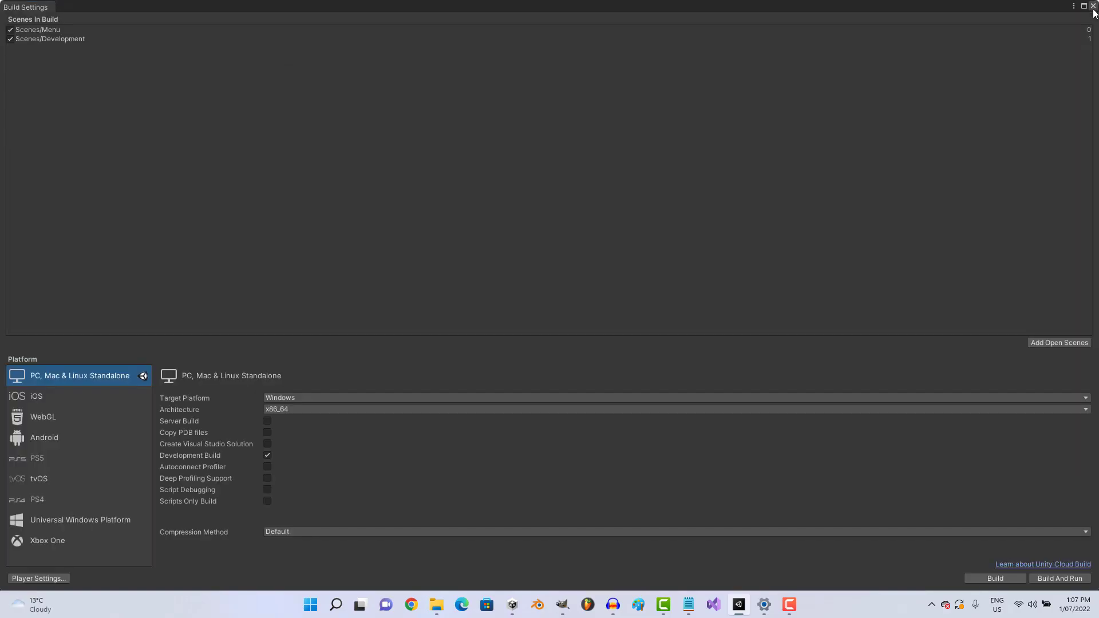
Build the game into the MFPS Tutorial folder and close Build Settings
left_click(989, 577)
left_click(344, 281)
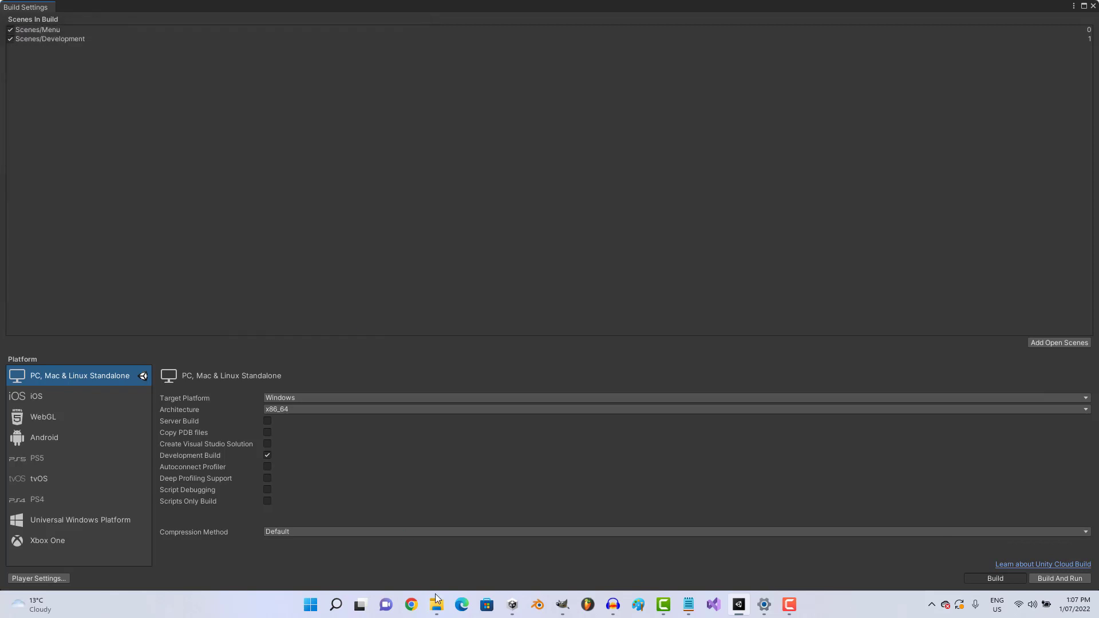
right_click(436, 598)
left_click(435, 575)
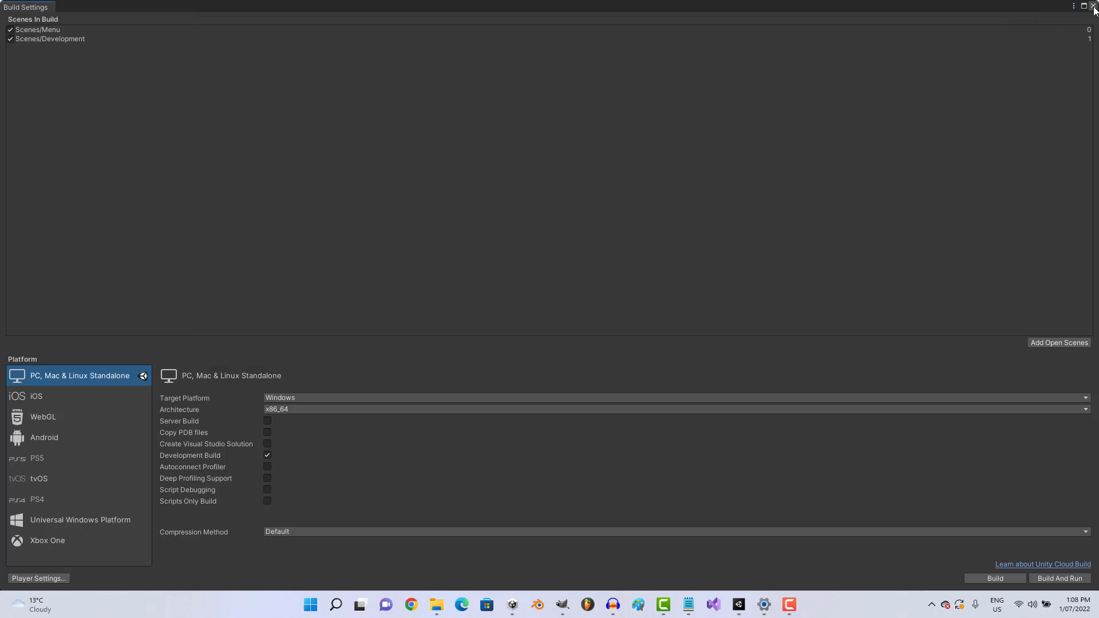
left_click(1093, 6)
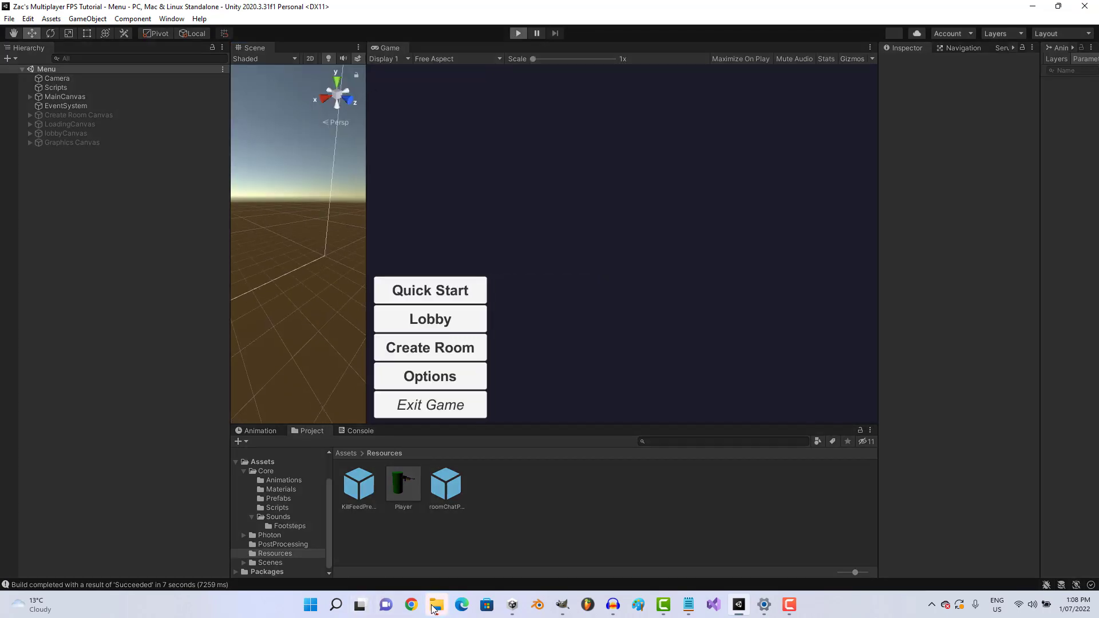
Launch the built game, then test in the editor with Quick Start and Spawn before stopping Play
left_click(437, 604)
double_click(544, 199)
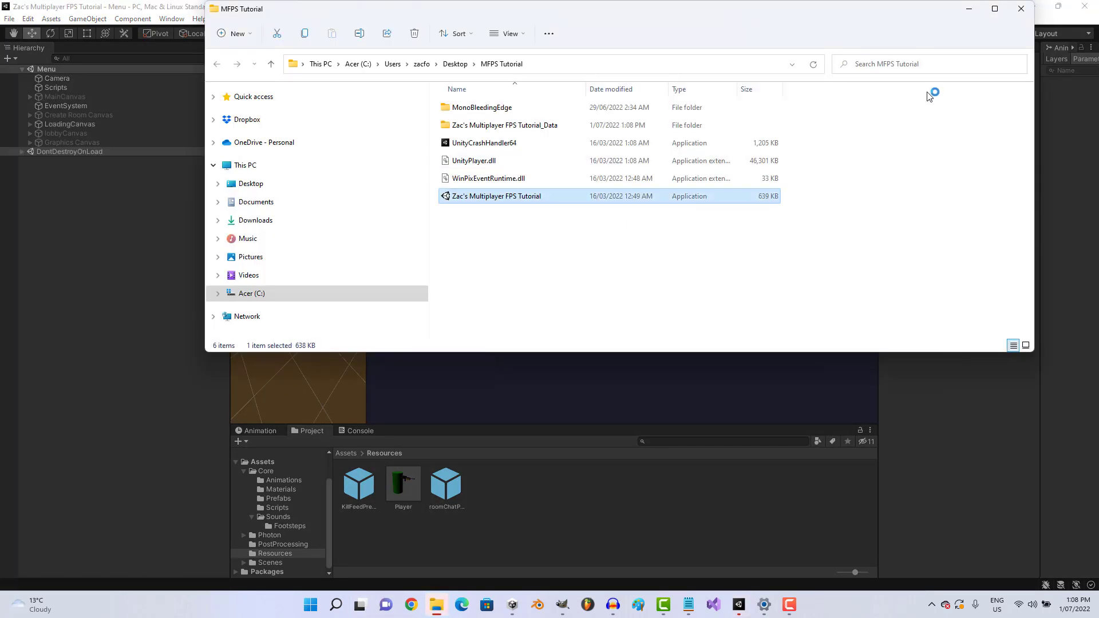
left_click(967, 12)
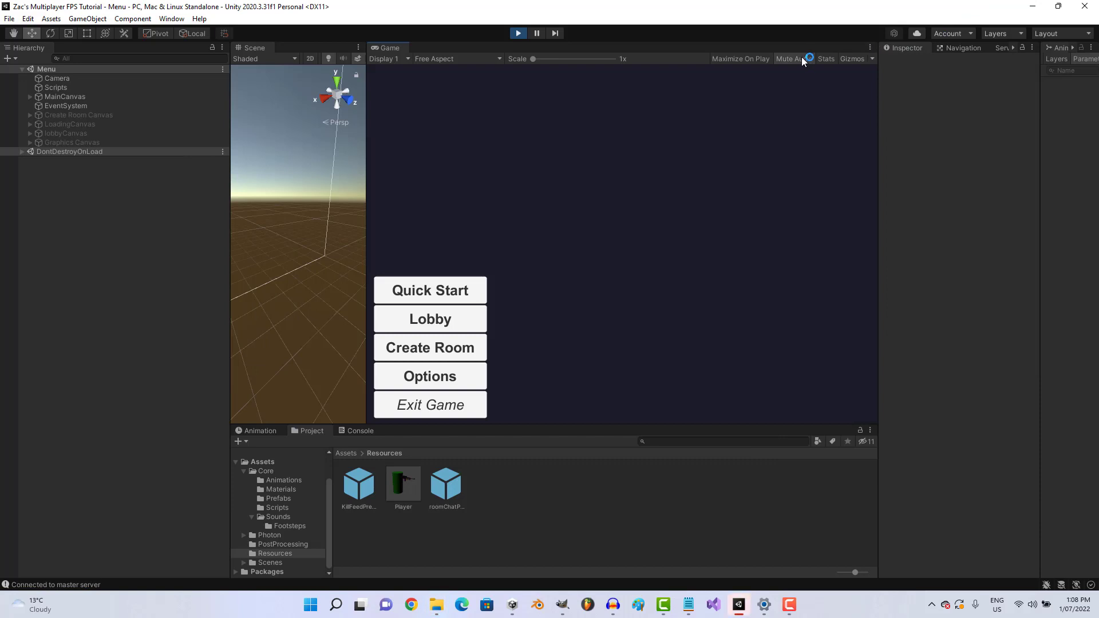
left_click(475, 291)
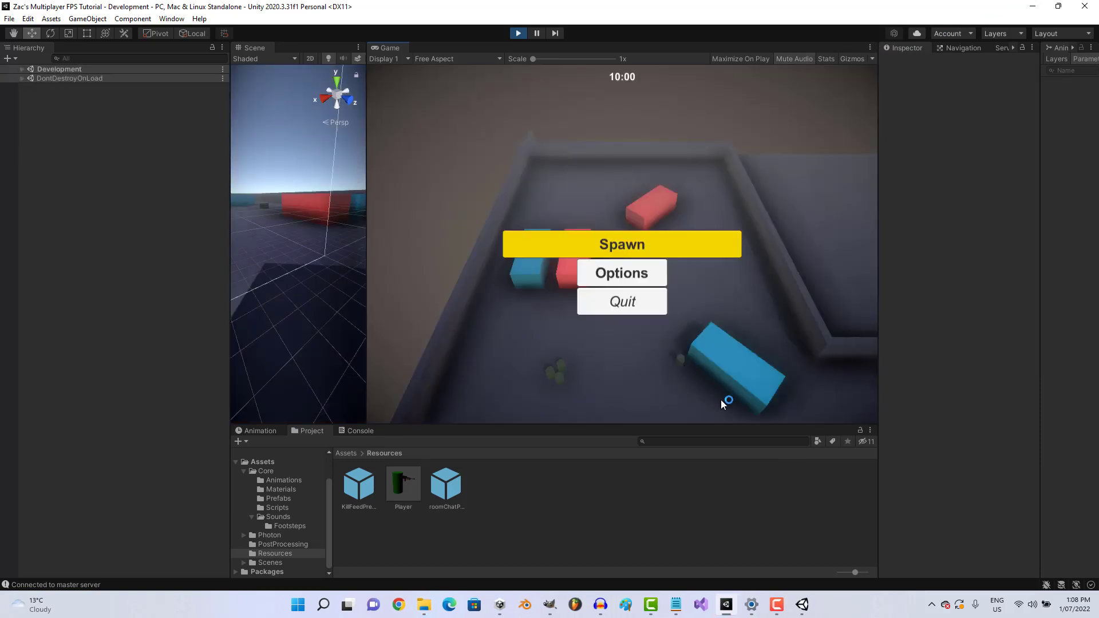
left_click(645, 249)
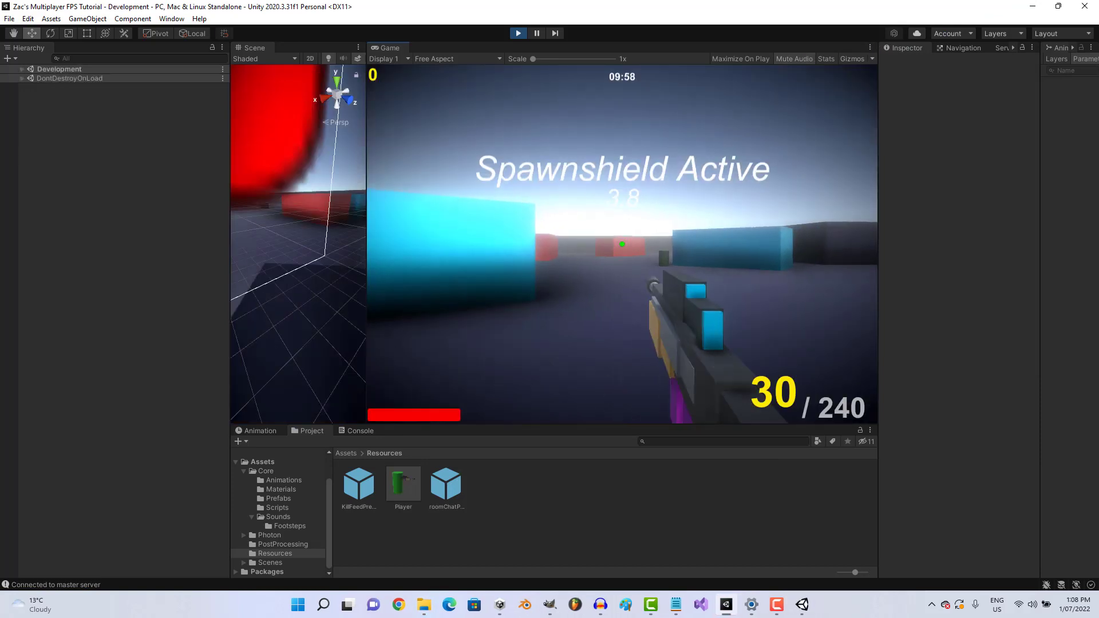
key("ctrl+p")
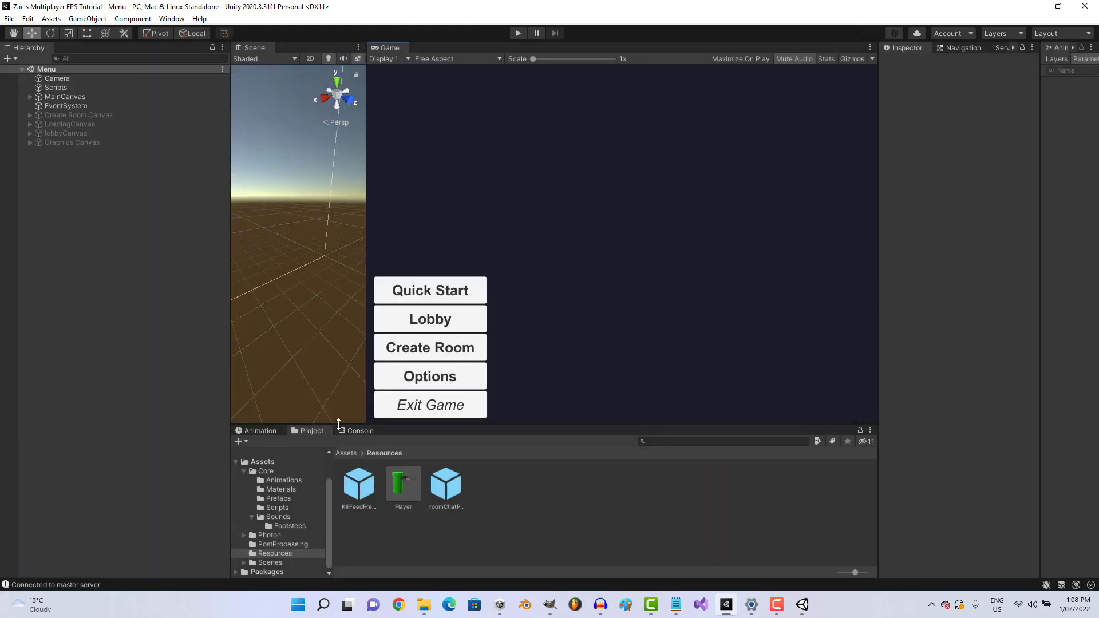
Clear the Console messages and close the Unity Hub window
left_click(359, 431)
left_click(252, 440)
left_click(309, 430)
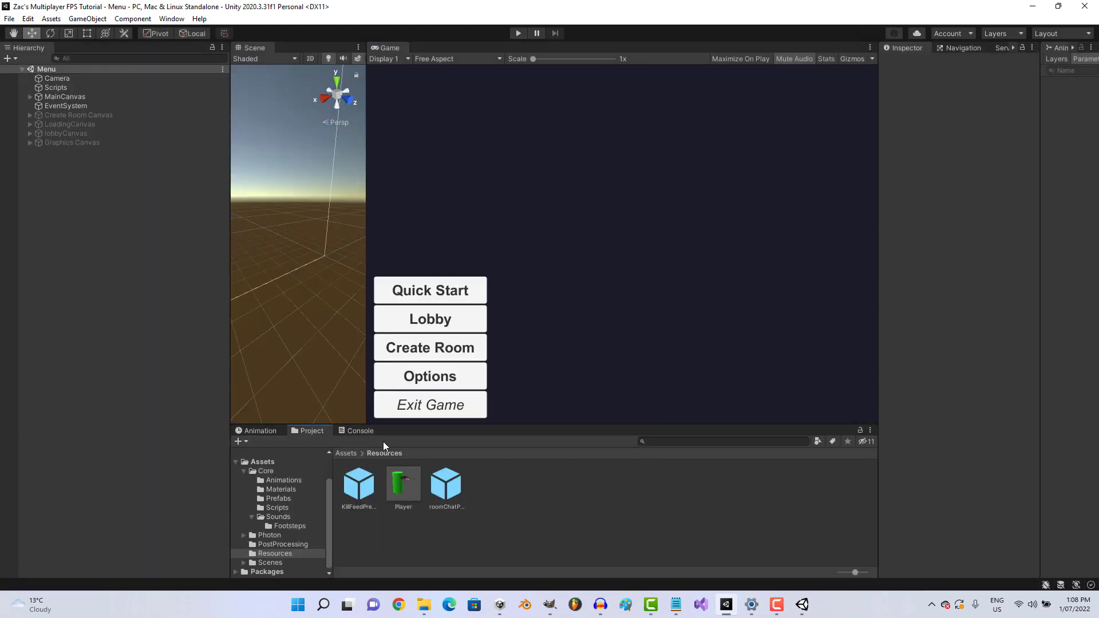
right_click(801, 604)
left_click(796, 576)
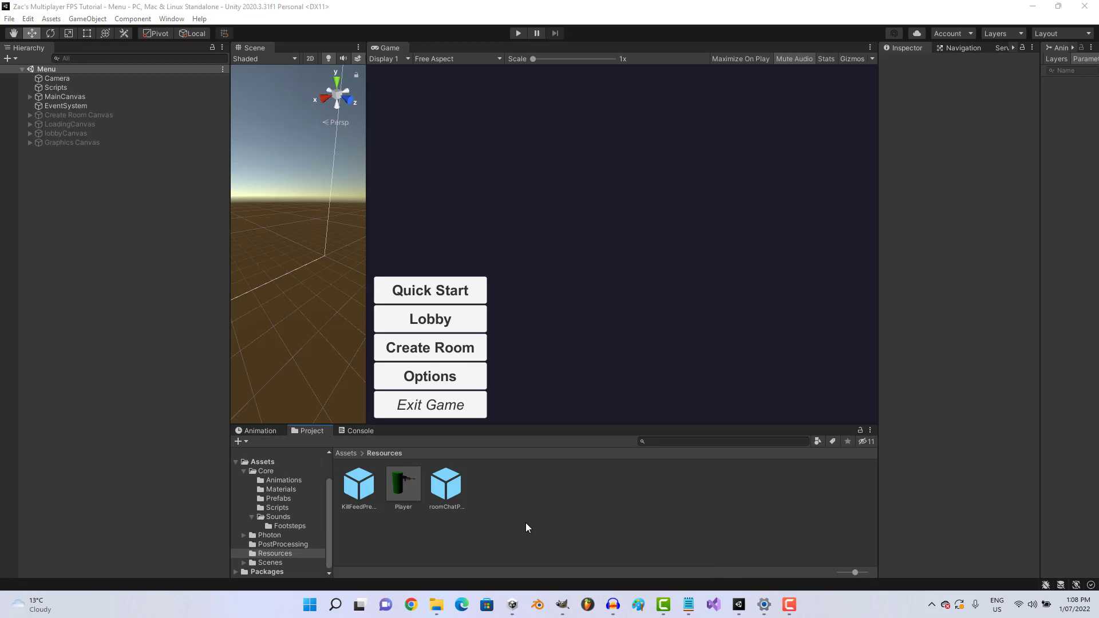
Add a Player instance, collapse Character and Footsteps, expand Helper and ping its script
left_click(410, 488)
left_click_drag(410, 489, 57, 197)
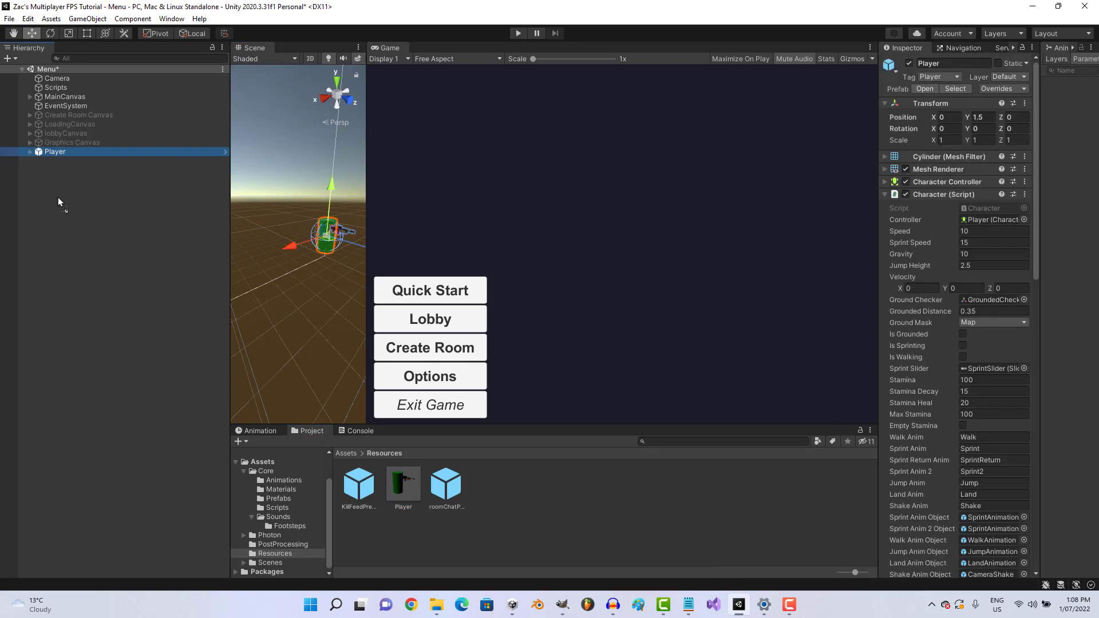
left_click(30, 151)
left_click(950, 195)
left_click(950, 197)
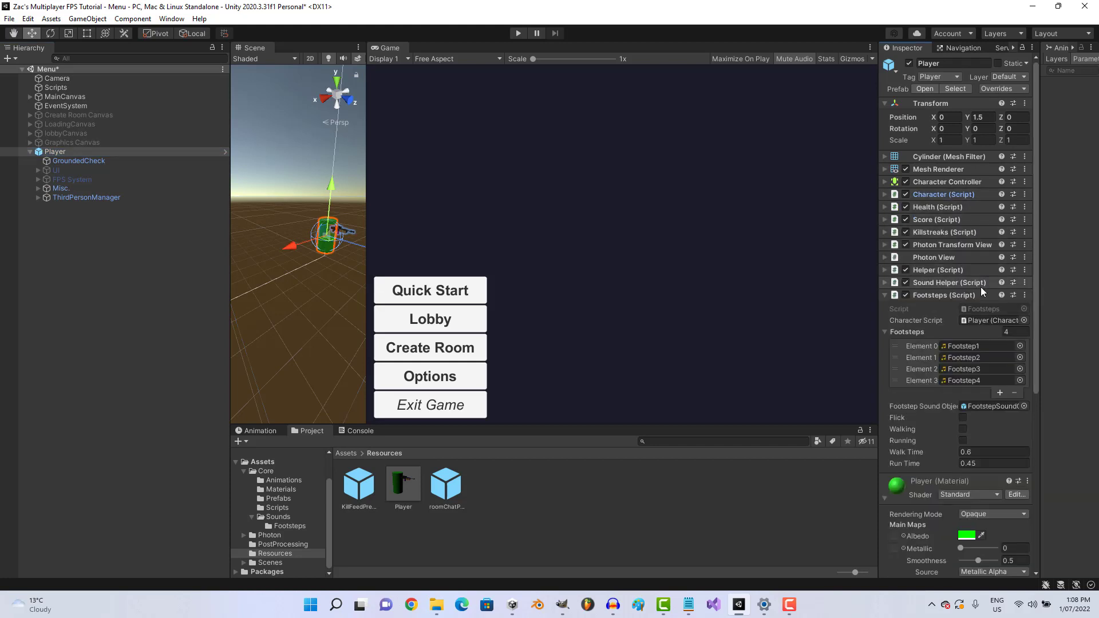
left_click(967, 297)
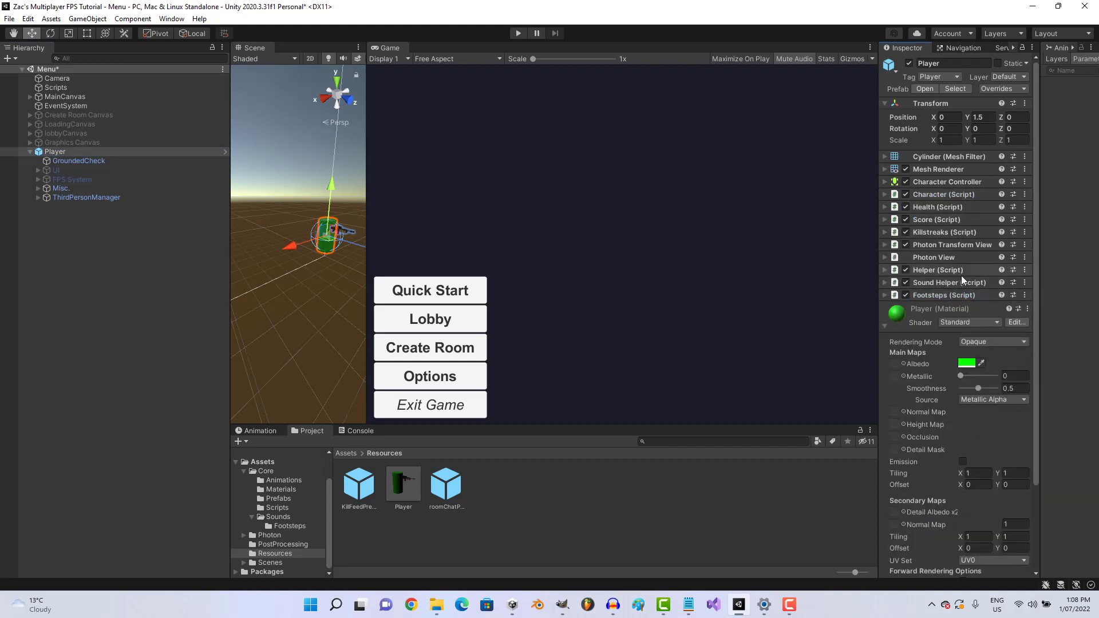
left_click(956, 270)
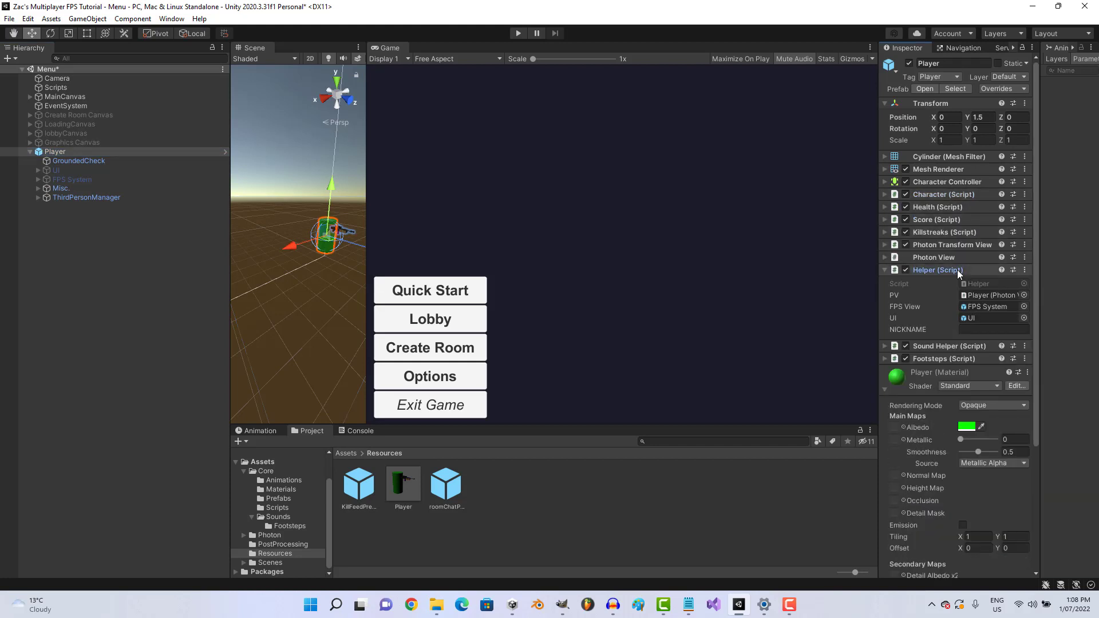
left_click(979, 283)
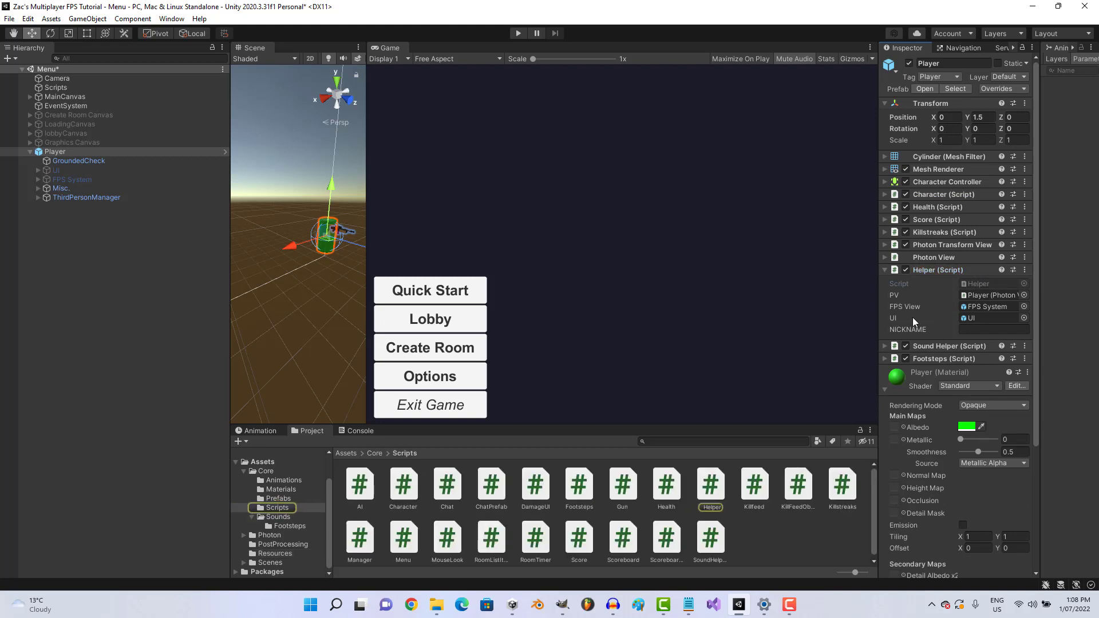
Open Helper.cs in Visual Studio and add 'public GameObject networkManager;' below NICKNAME
double_click(715, 484)
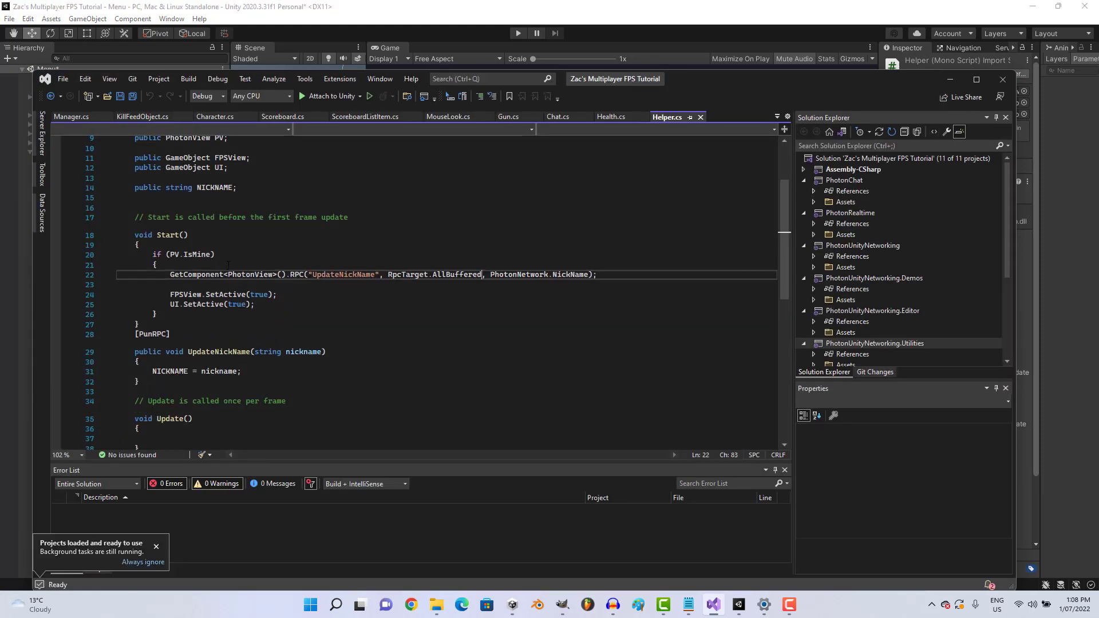
left_click(185, 254)
left_click(246, 198)
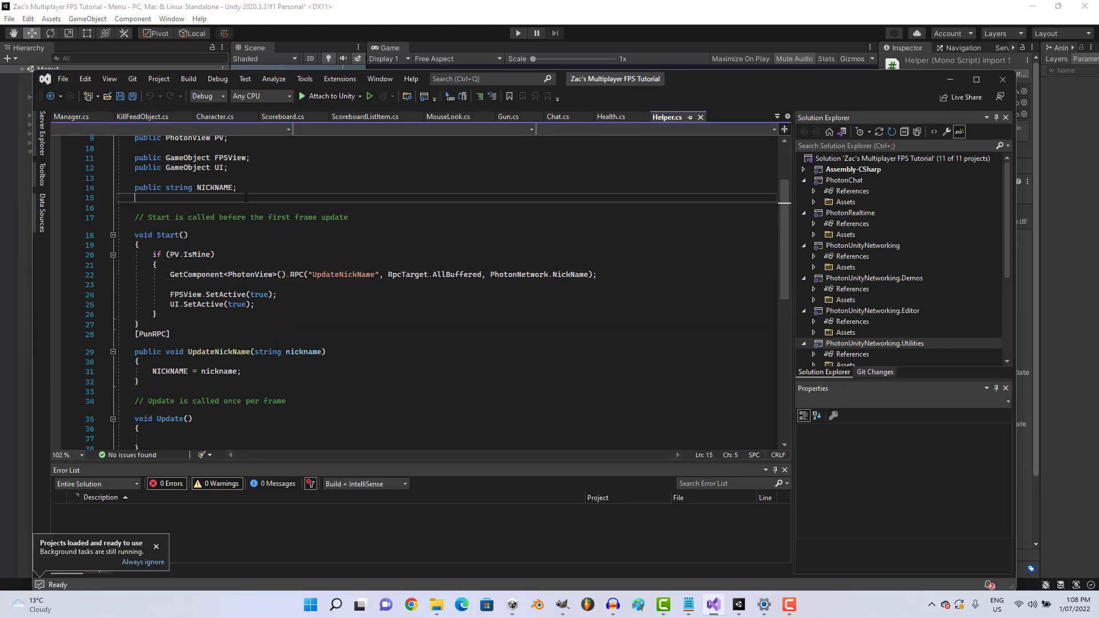
key("Return")
type("puiblic")
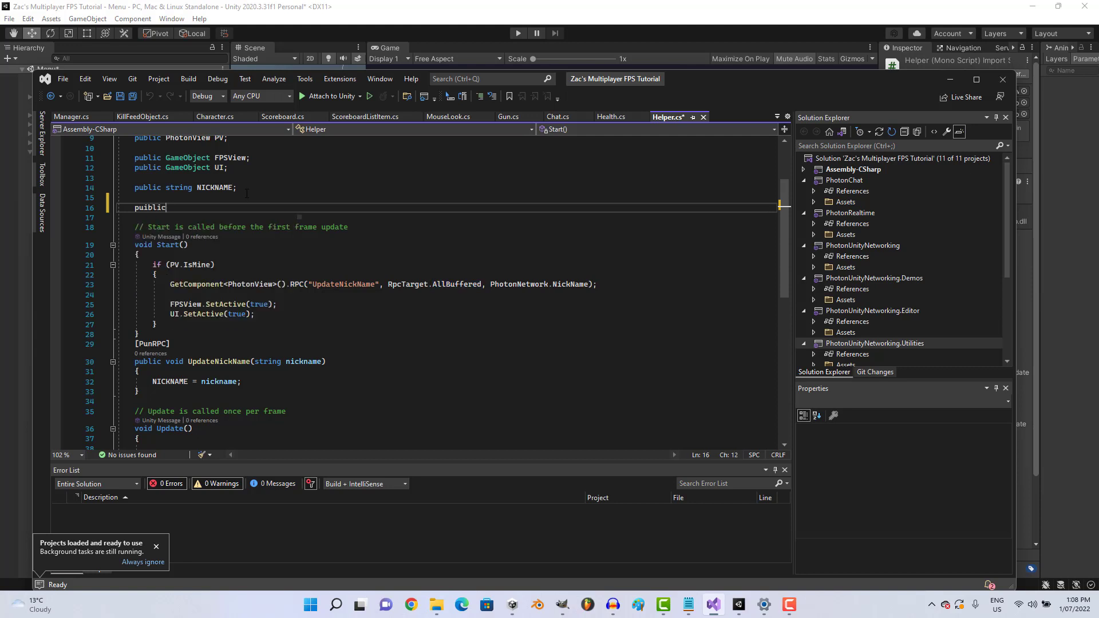
key("BackSpace")
key("BackSpace")
key("BackSpace")
key("BackSpace")
type("blic g")
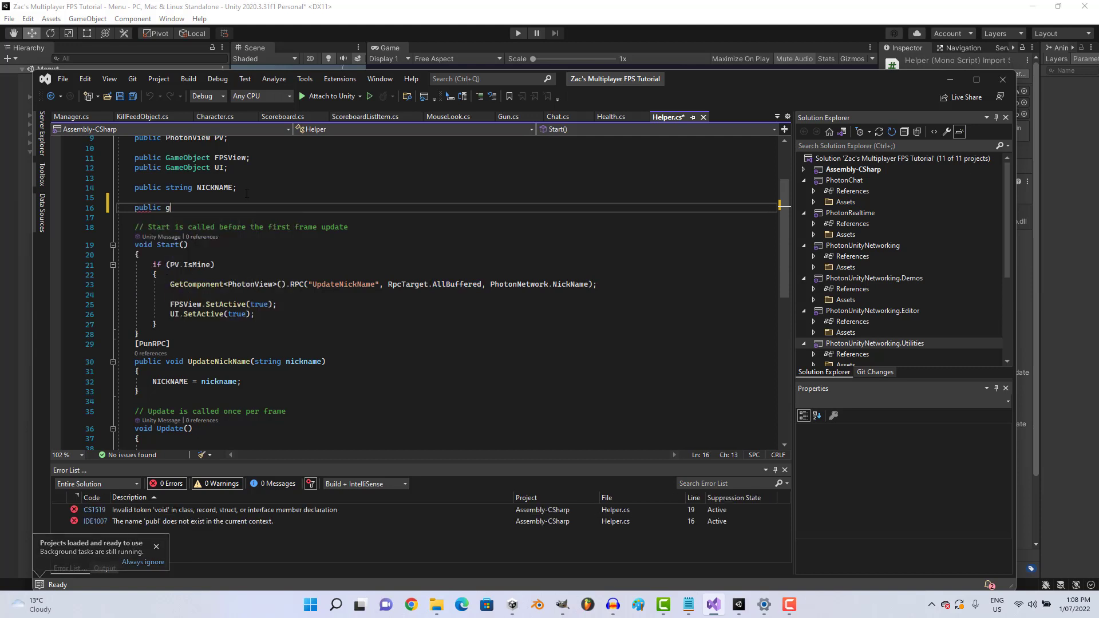
type("a netow")
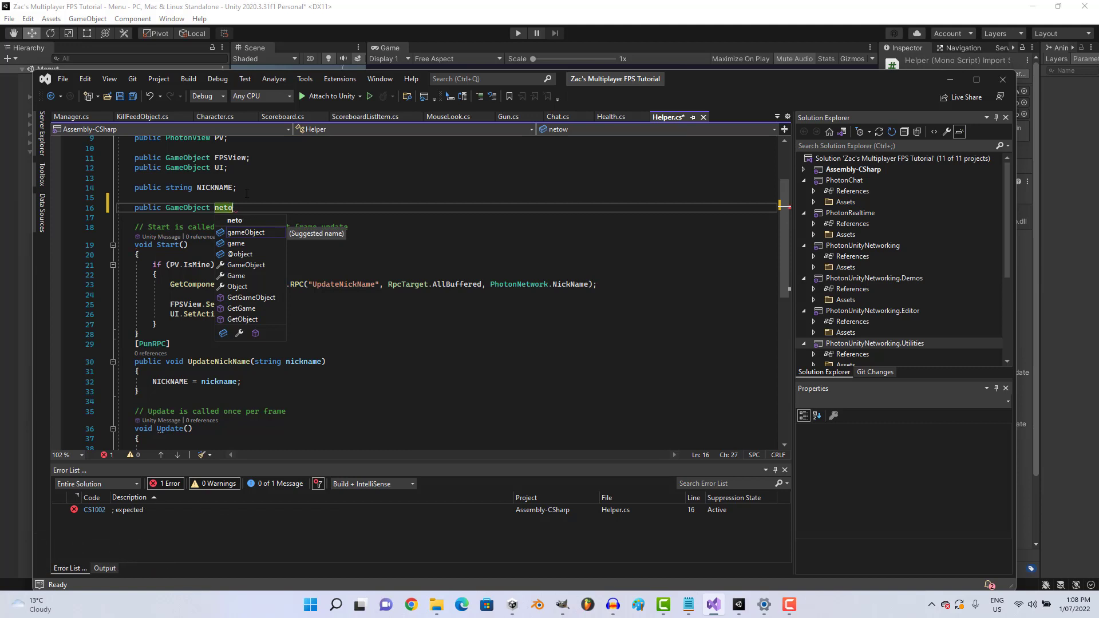
key("BackSpace")
type("workManager;")
key("Return")
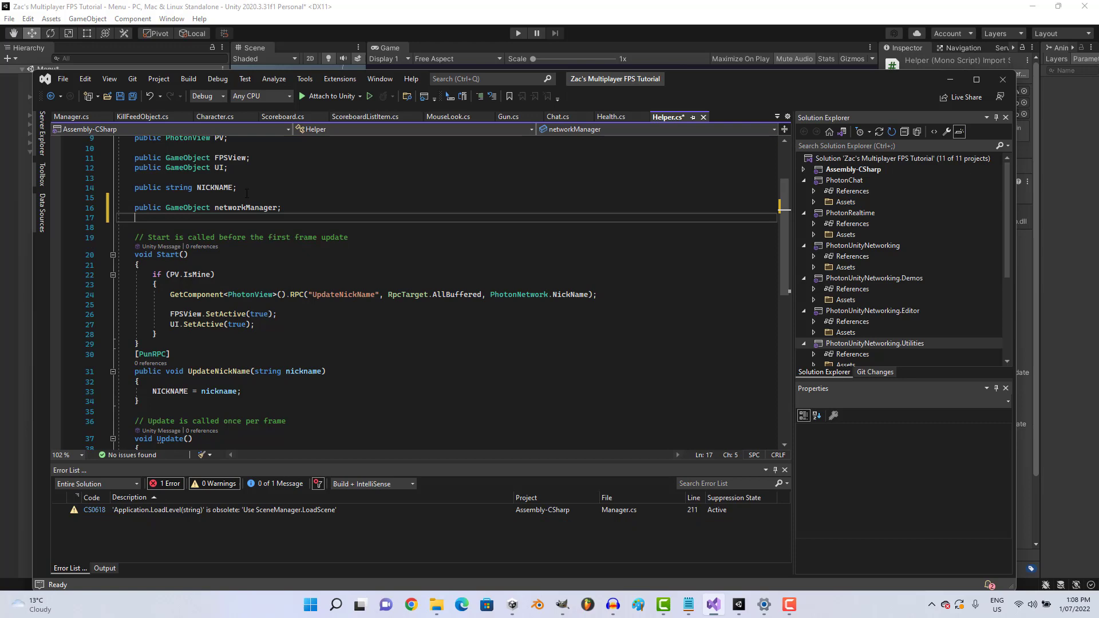
key("BackSpace")
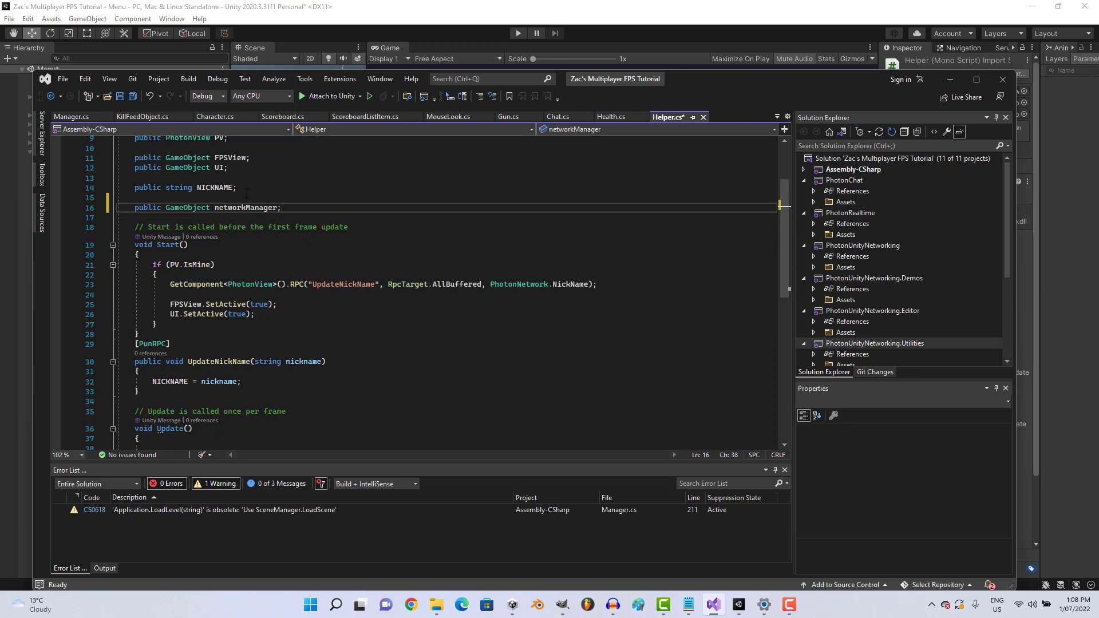
key("alt+Tab")
From the Player's Tag dropdown, add a new project tag named LocalPlayer
left_click(108, 152)
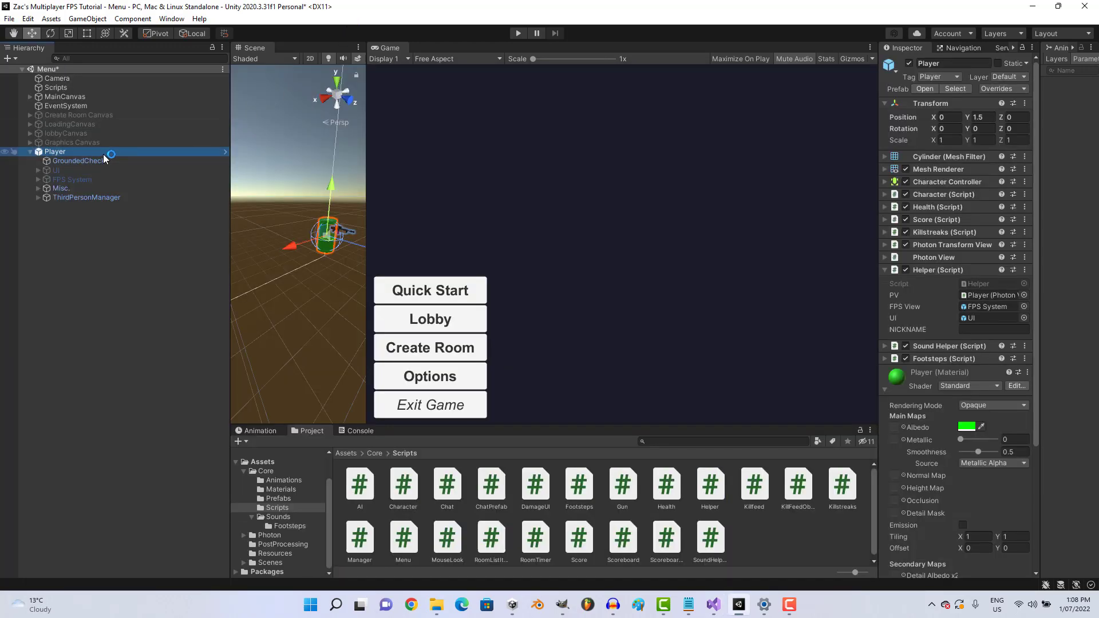
left_click(936, 77)
left_click(949, 211)
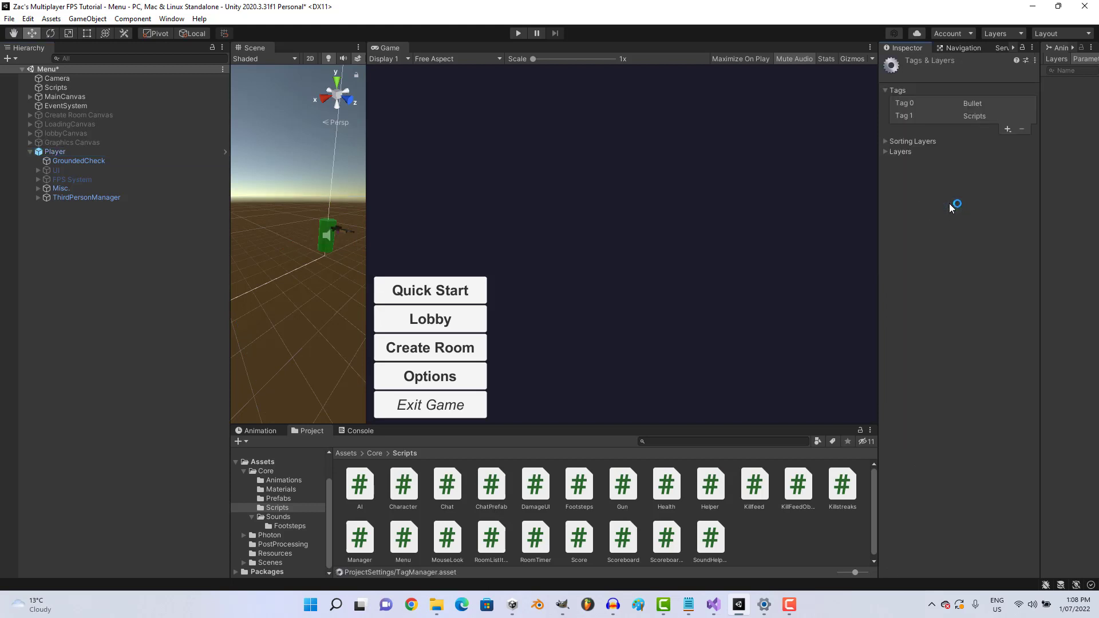
left_click(1007, 130)
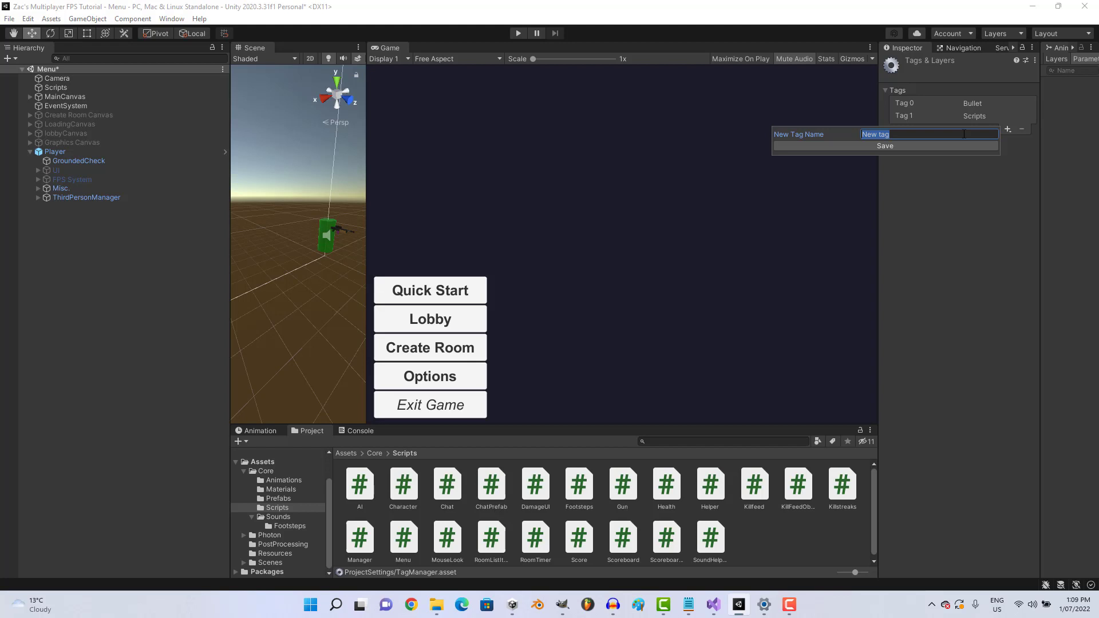
type("LocalPlayer")
key("Return")
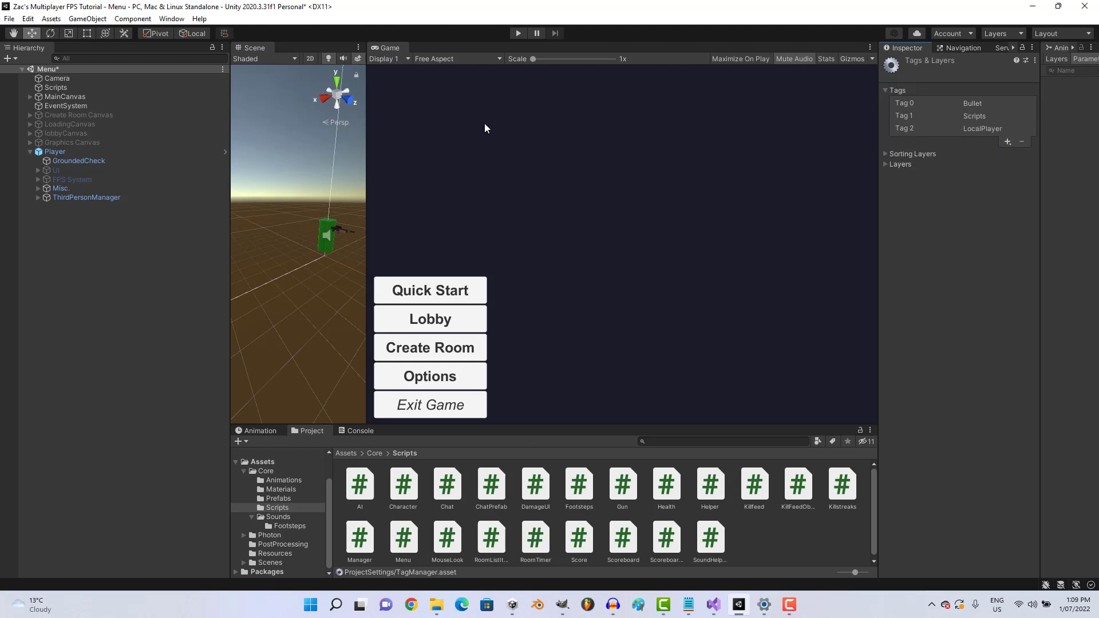
In Helper.cs's IsMine block, add networkManager.SetActive(false) and gameObject.tag = "LocalPlayer"
left_click(131, 197)
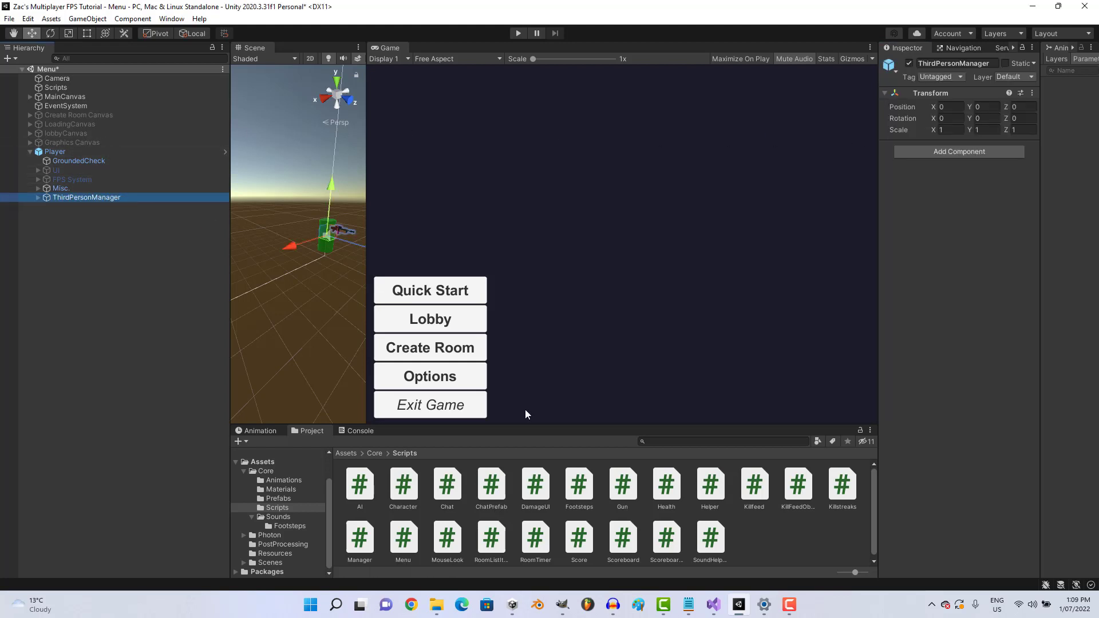
left_click(712, 611)
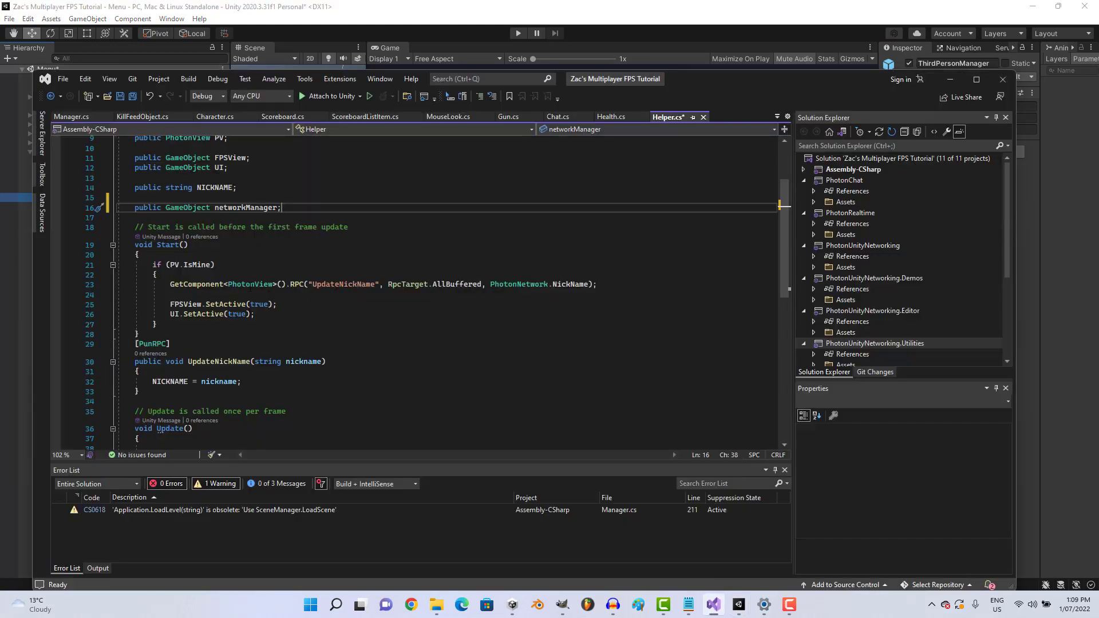
left_click(241, 293)
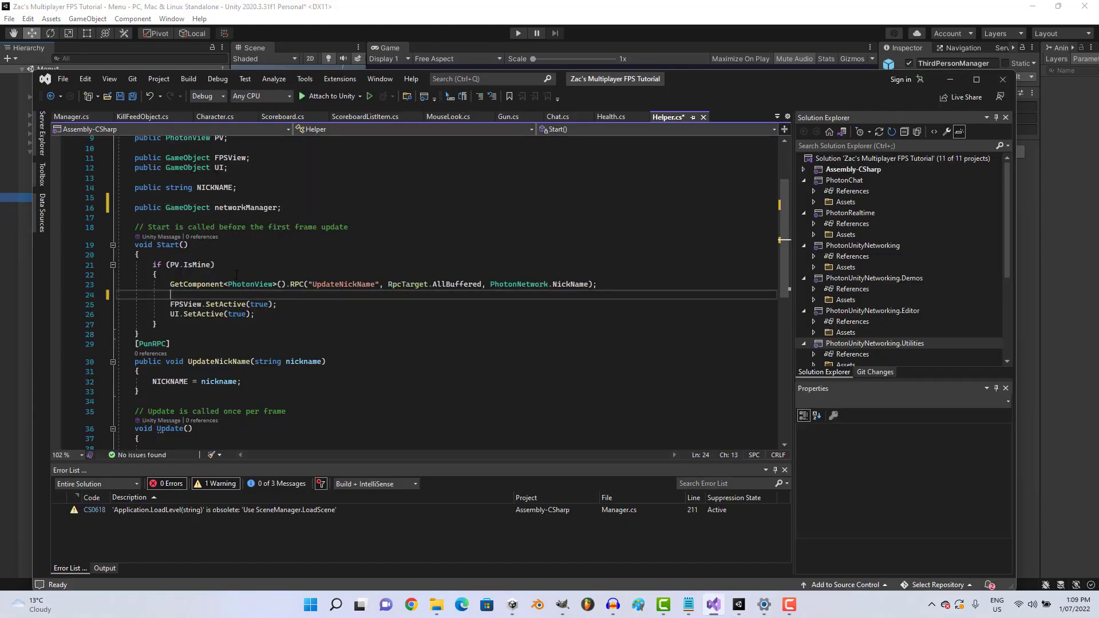
type("networkManager.")
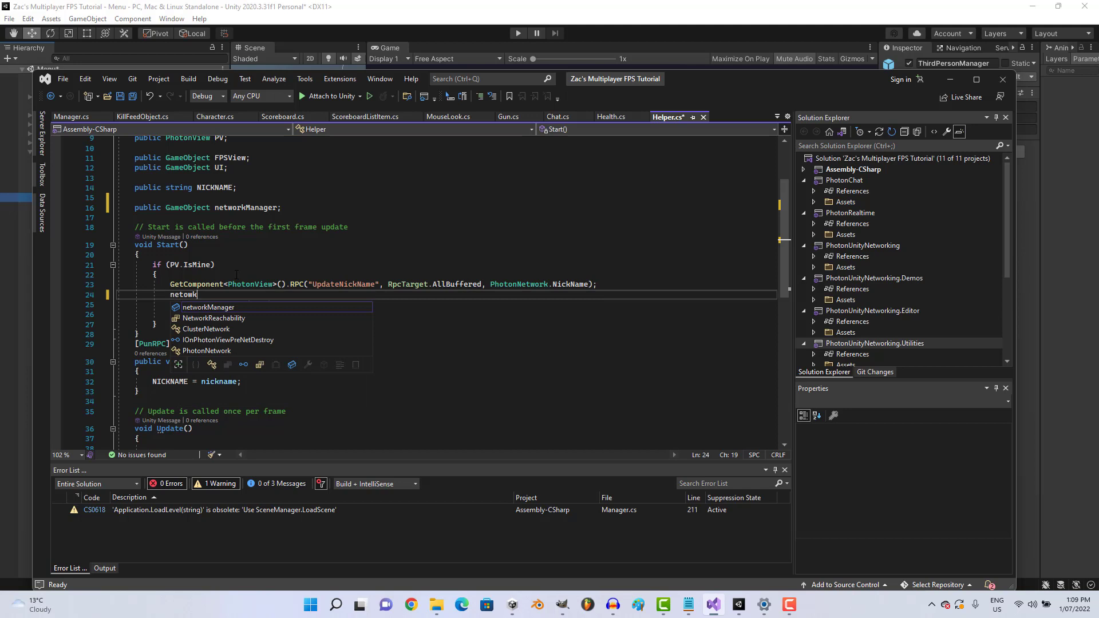
type("SetActive(false);")
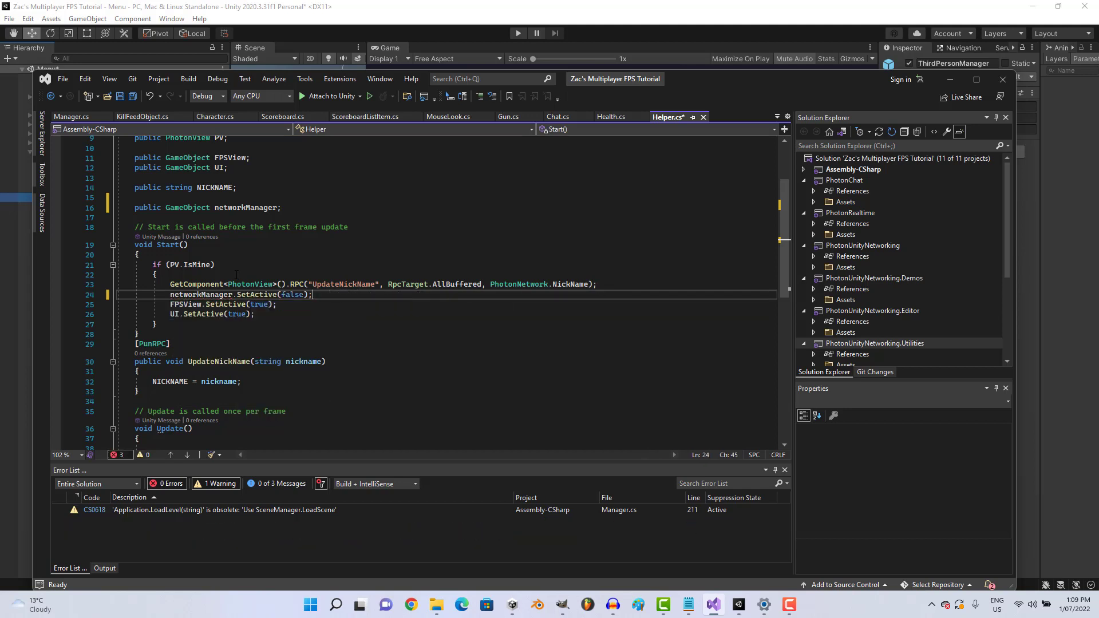
key("Return")
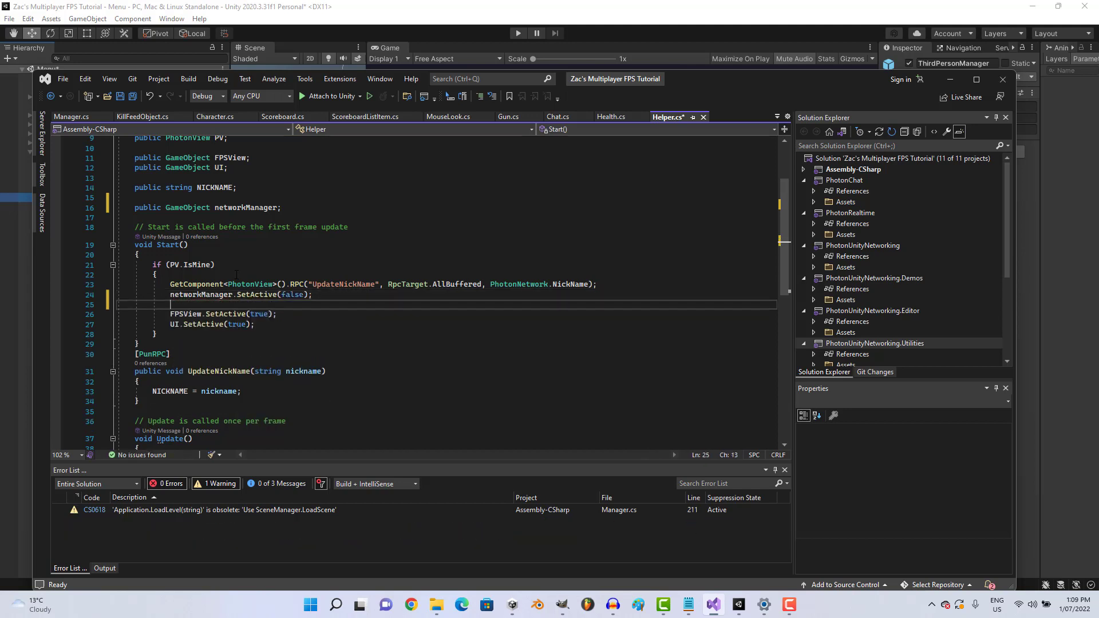
type("game")
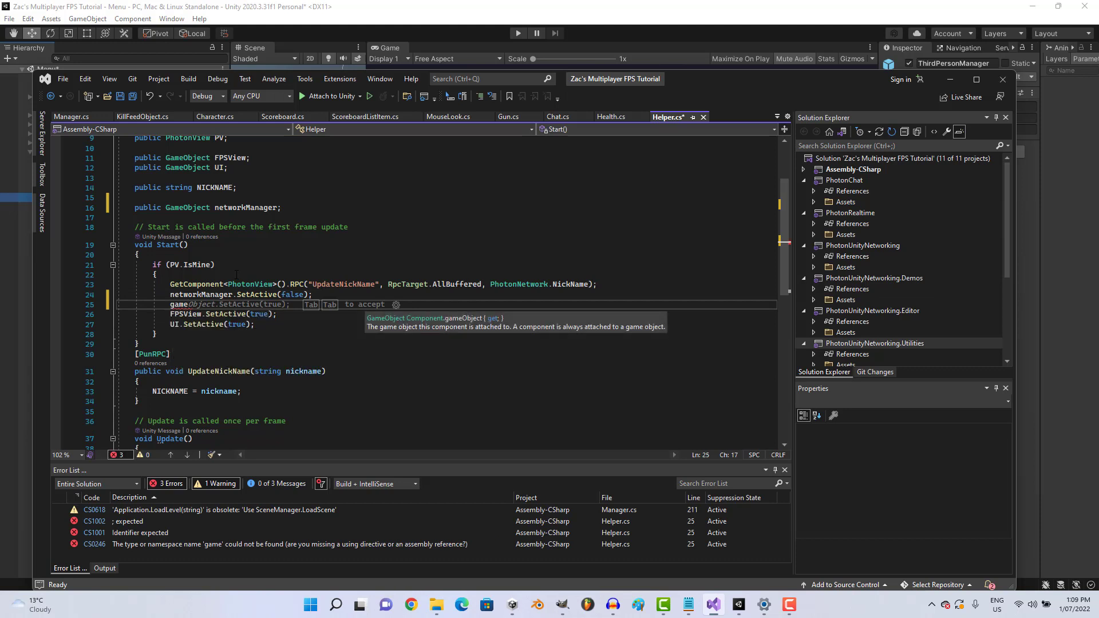
type("Object.tag ")
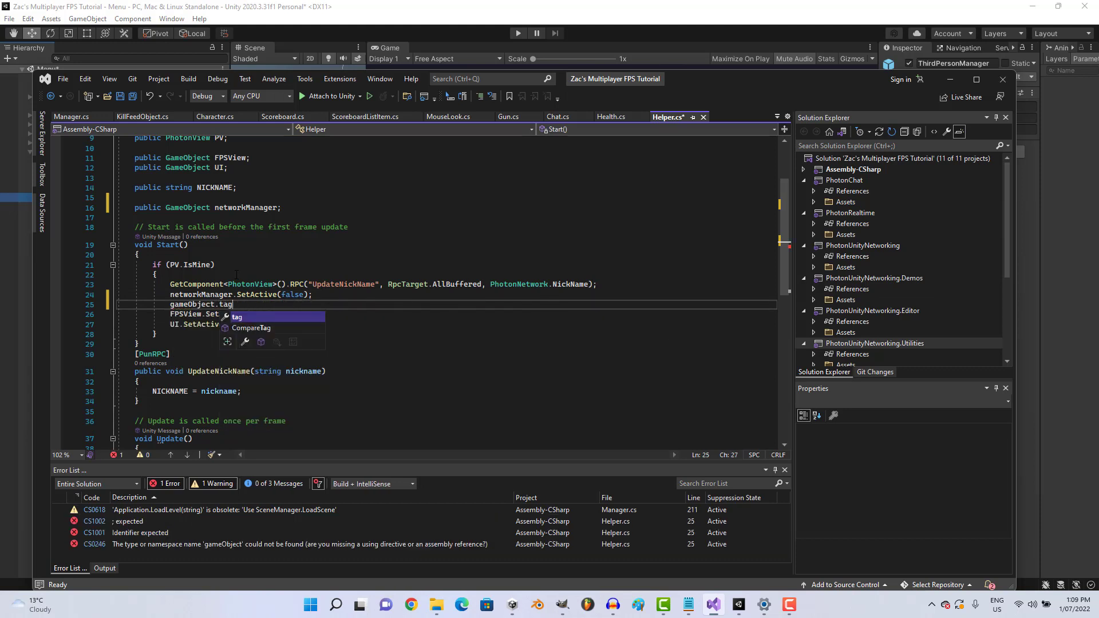
type("= \"LocalPlayer\";")
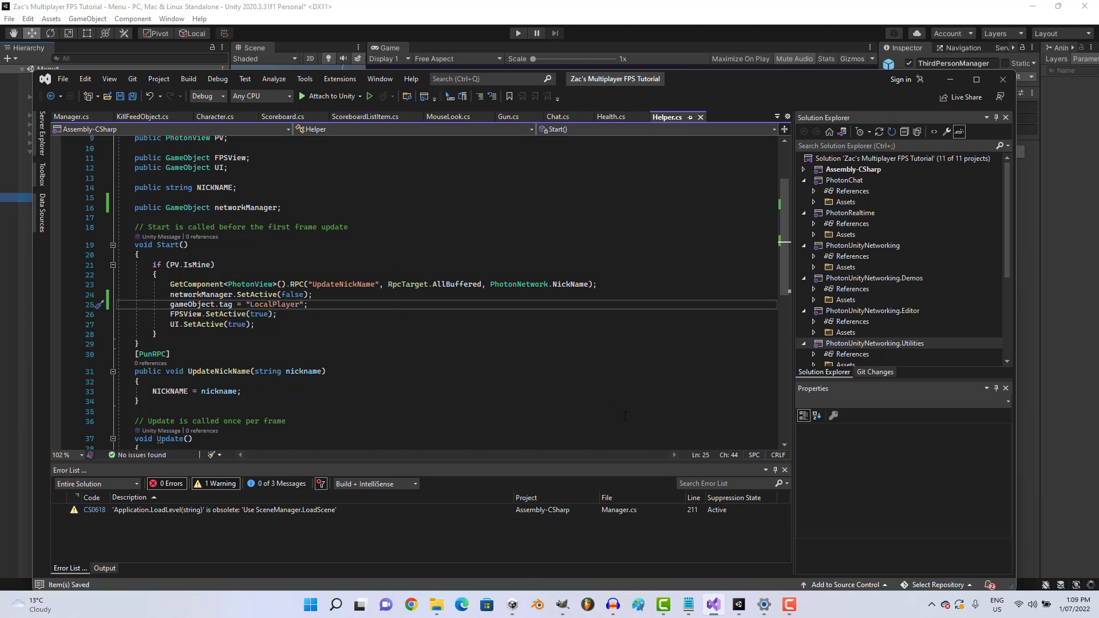
left_click(740, 607)
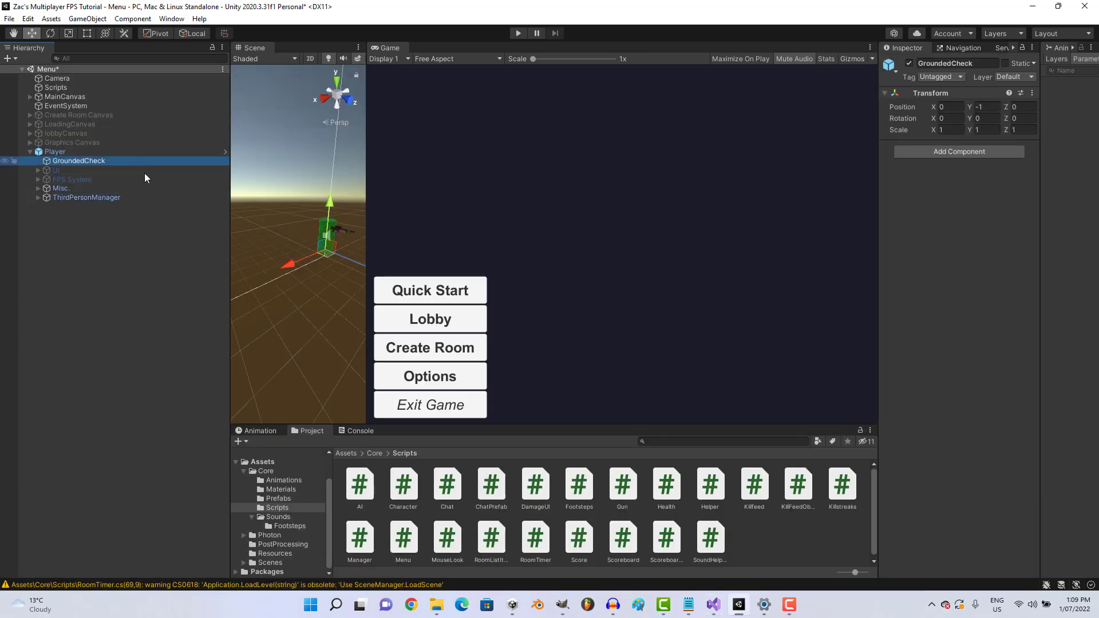
Assign ThirdPersonManager to the Player's Helper Network Manager field
left_click(129, 144)
left_click(128, 153)
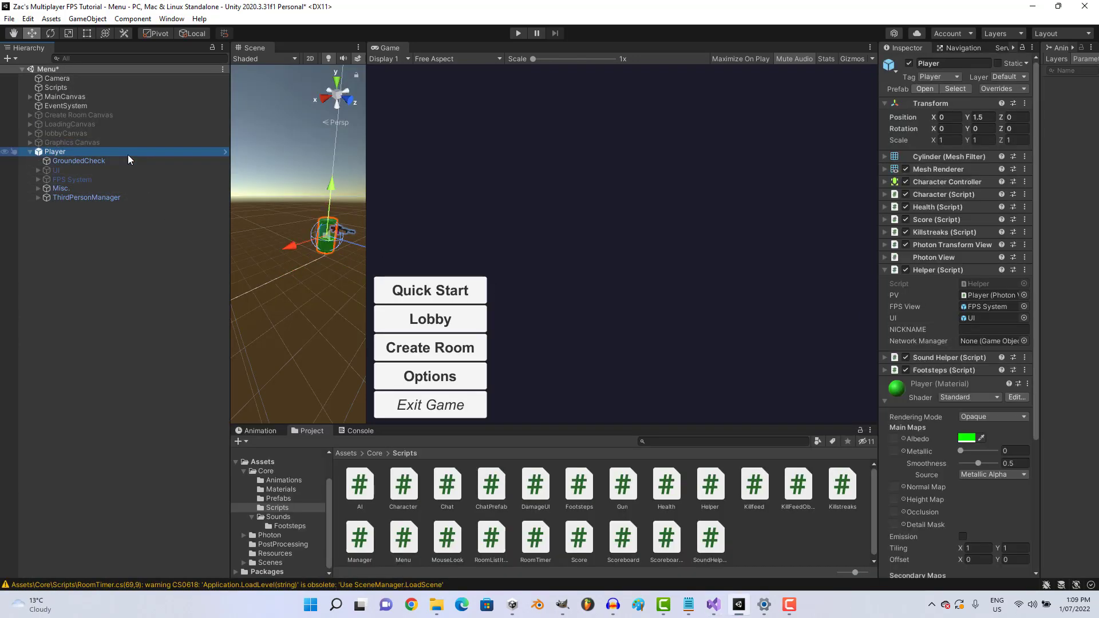
left_click(732, 371)
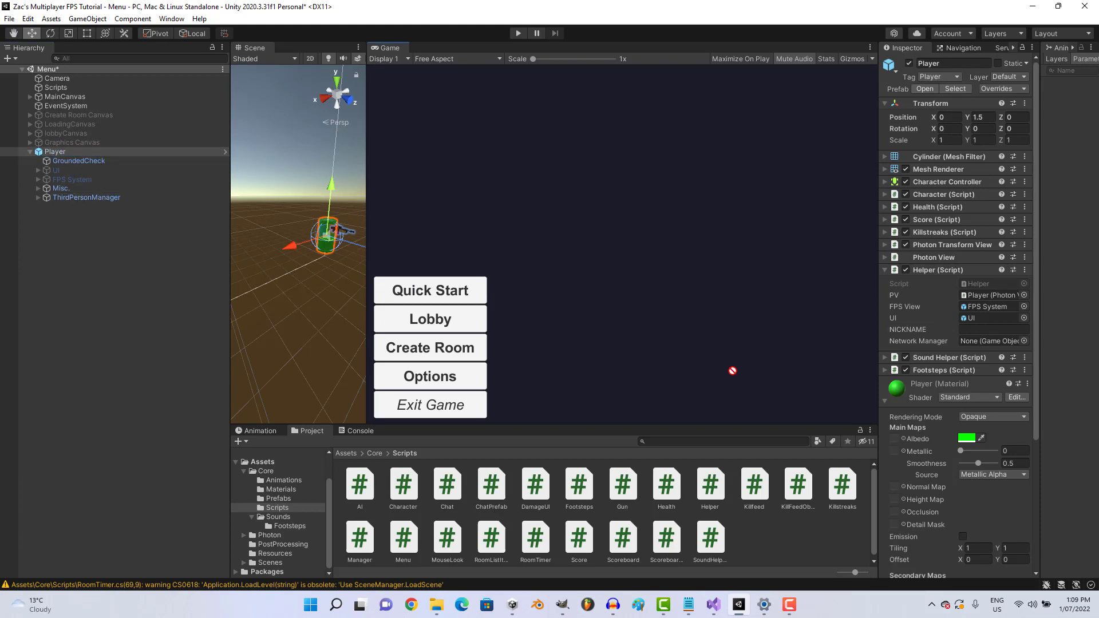
left_click_drag(977, 345, 983, 340)
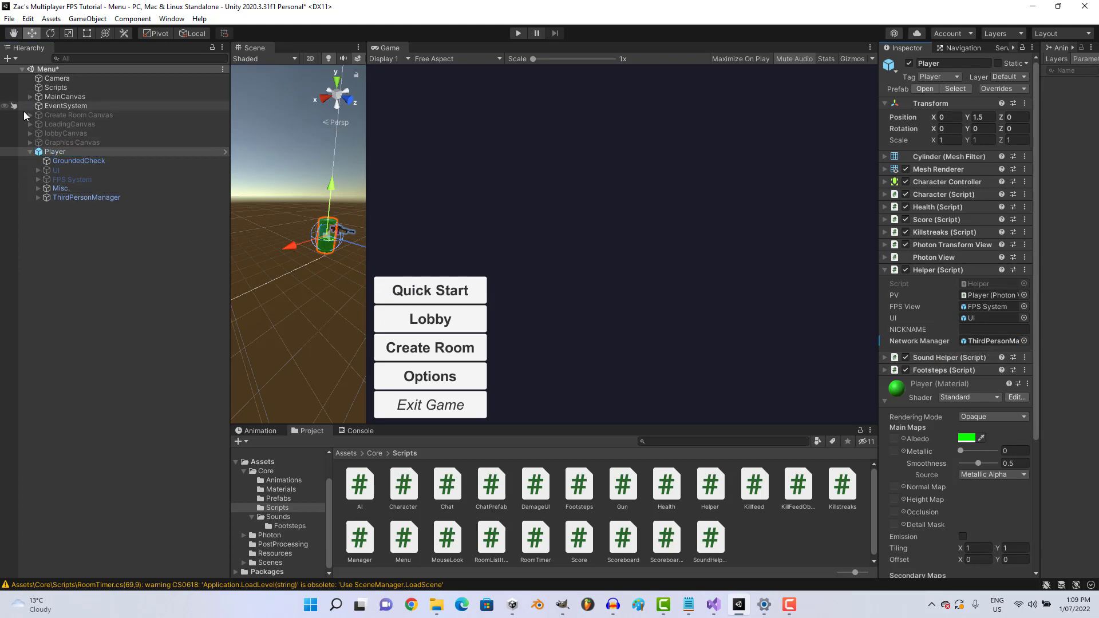
Apply all overrides to the Player prefab, then delete Player from the Menu scene
left_click(1001, 88)
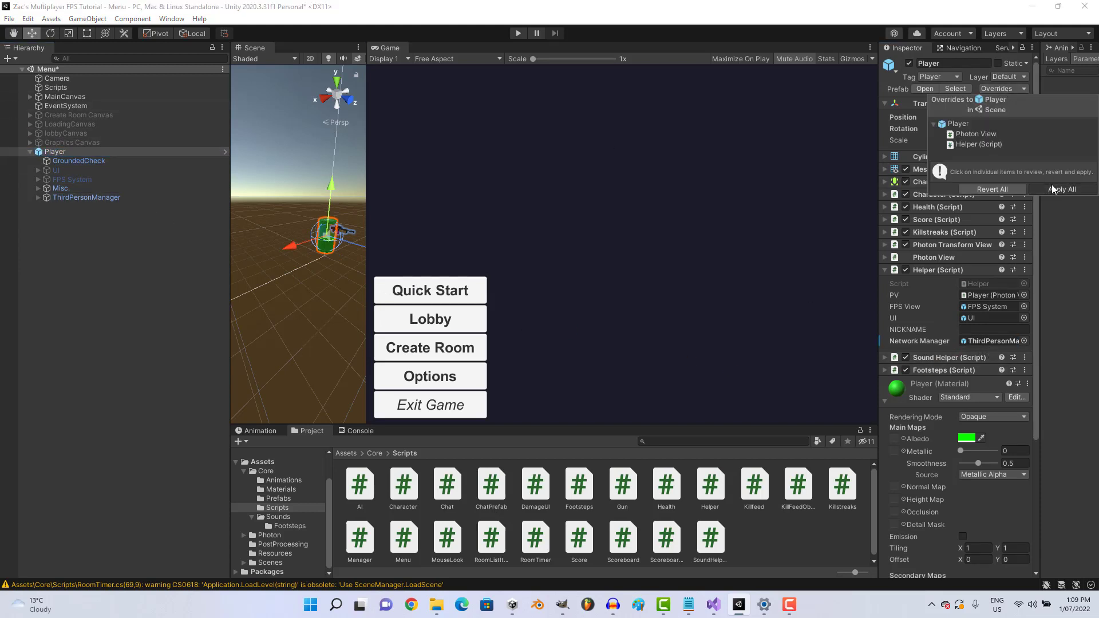
left_click(1052, 184)
left_click(187, 147)
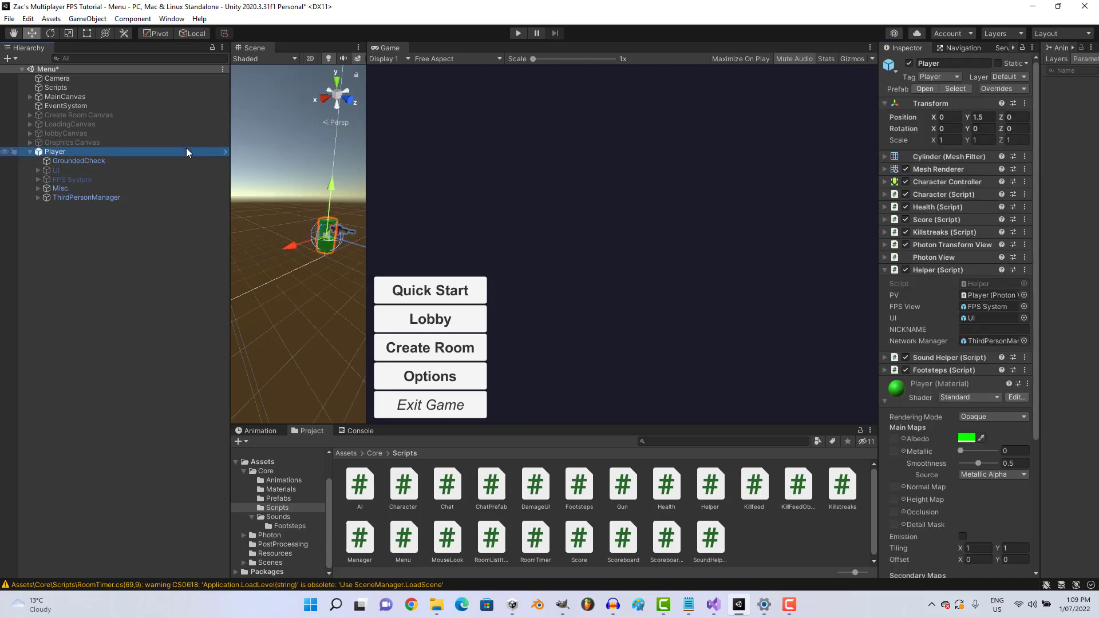
key("Delete")
Build the game from Build Settings into the MFPS Tutorial folder
left_click(15, 20)
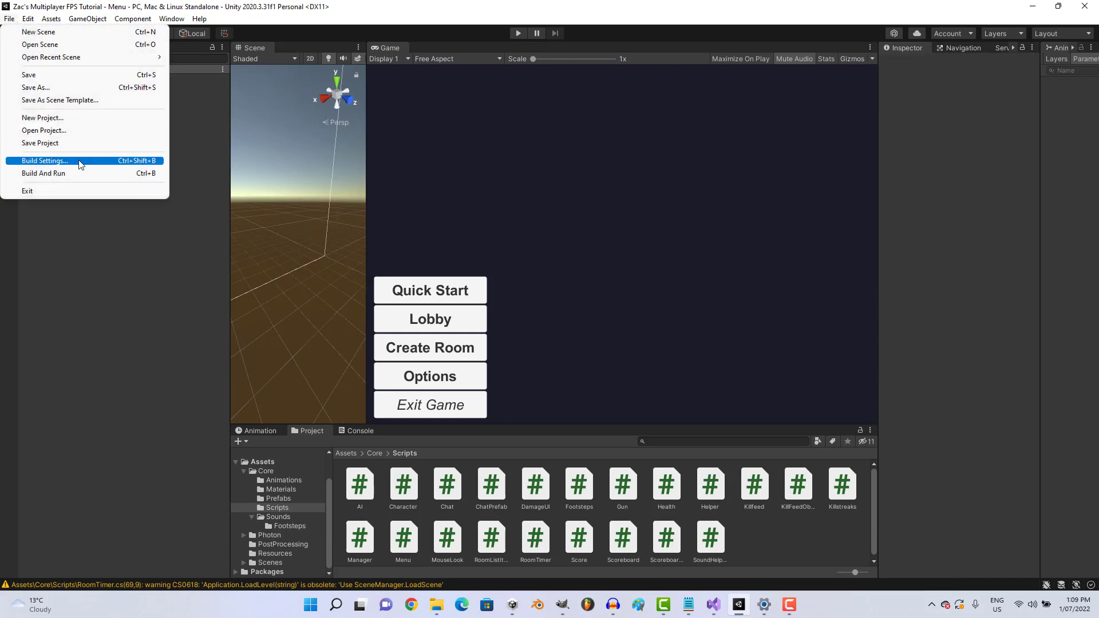
left_click(23, 162)
left_click(996, 578)
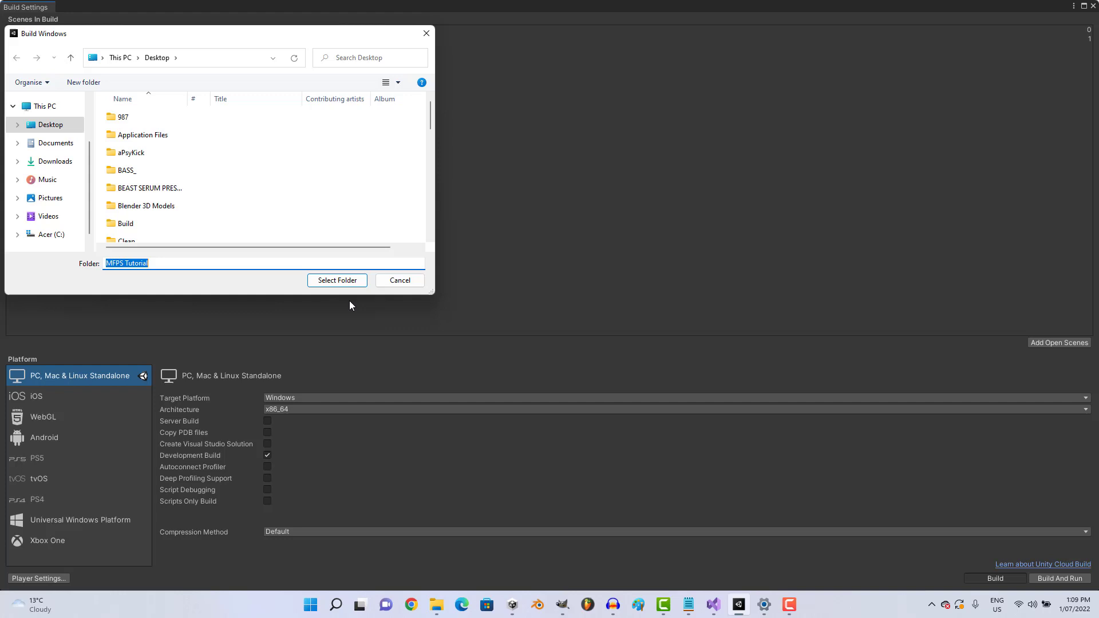
left_click(345, 281)
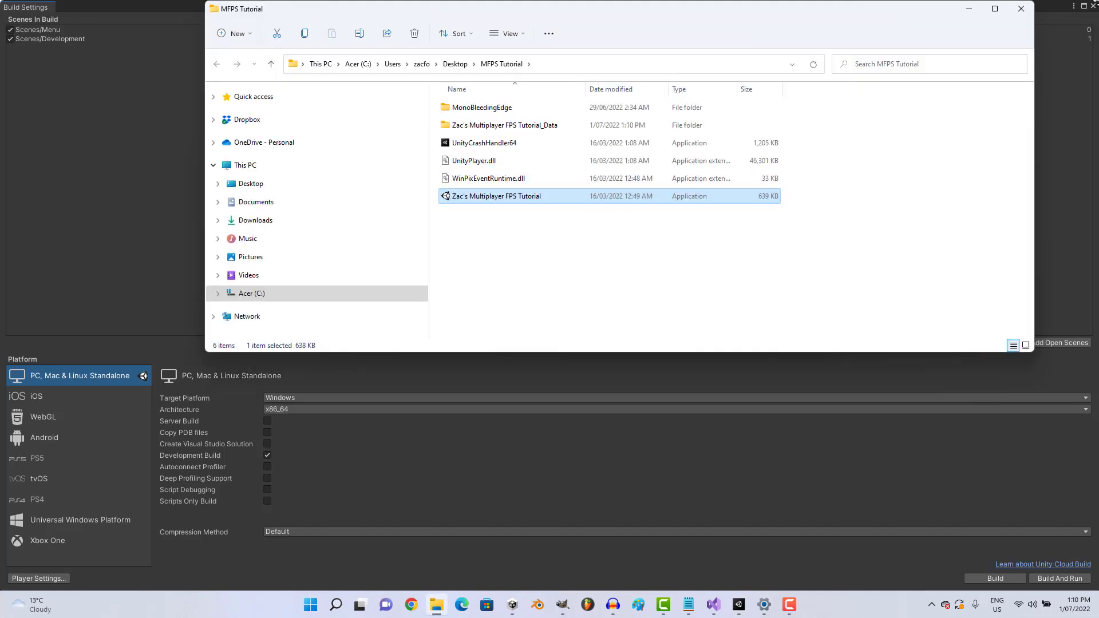
left_click(1078, 8)
Play in the editor, Quick Start into a room and spawn a player
left_click(1093, 5)
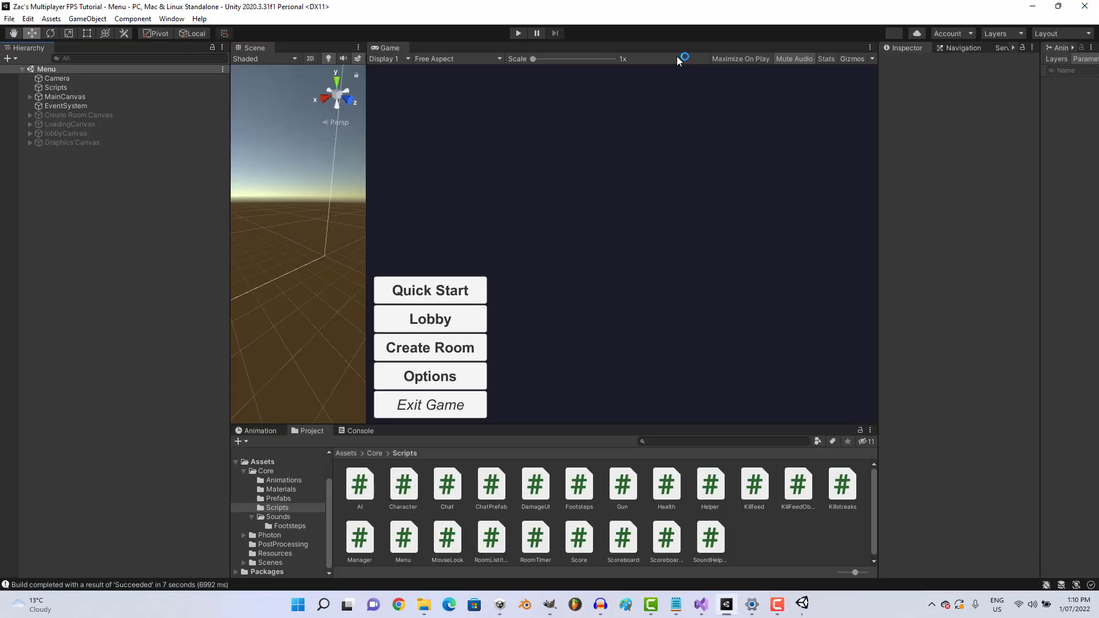
left_click(519, 34)
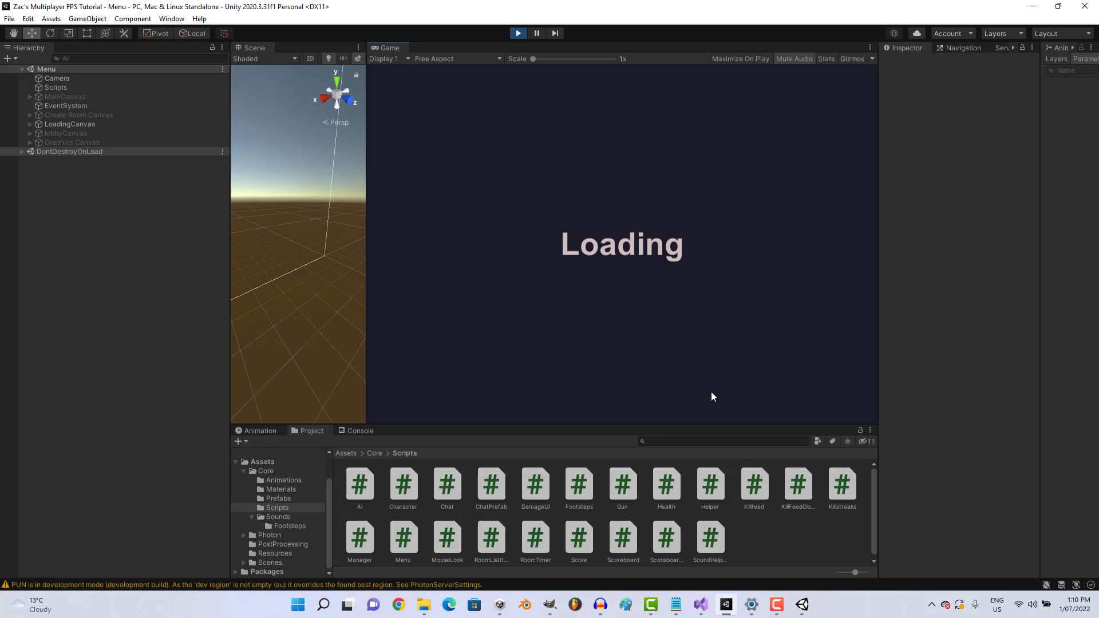
left_click(430, 291)
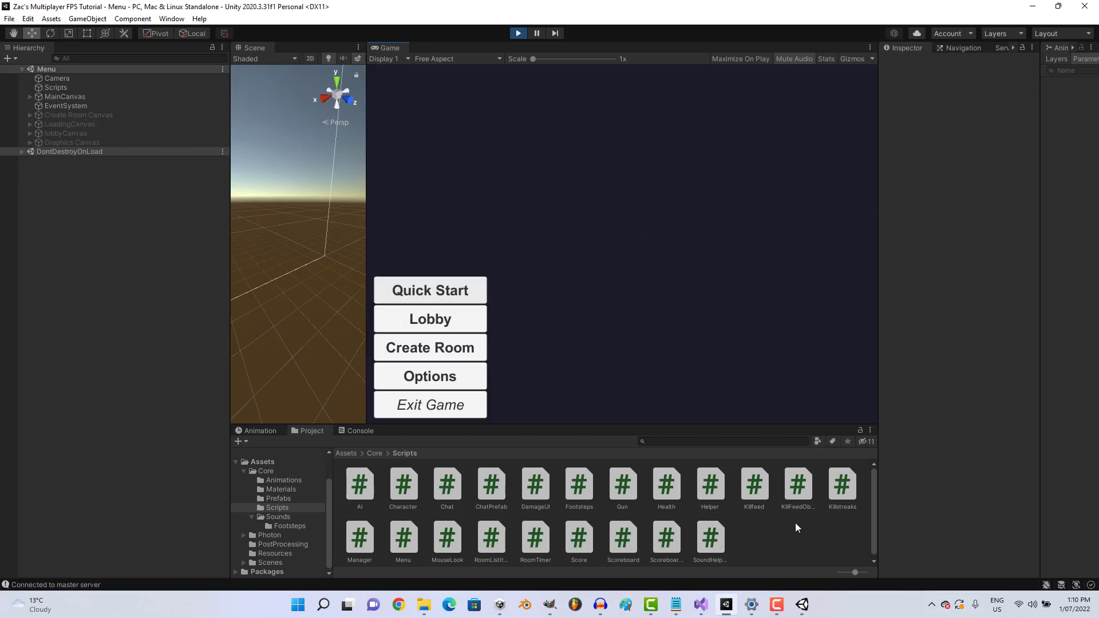
left_click(633, 245)
Launch the built exe from the MFPS Tutorial folder and minimize the folder window
key("alt+Tab")
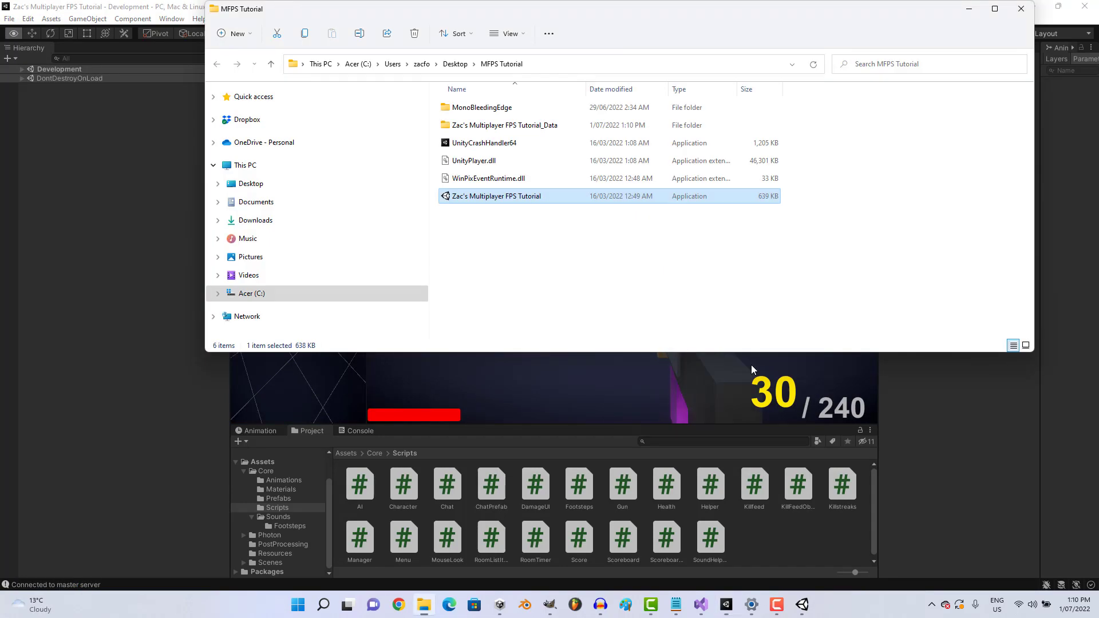
left_click(808, 613)
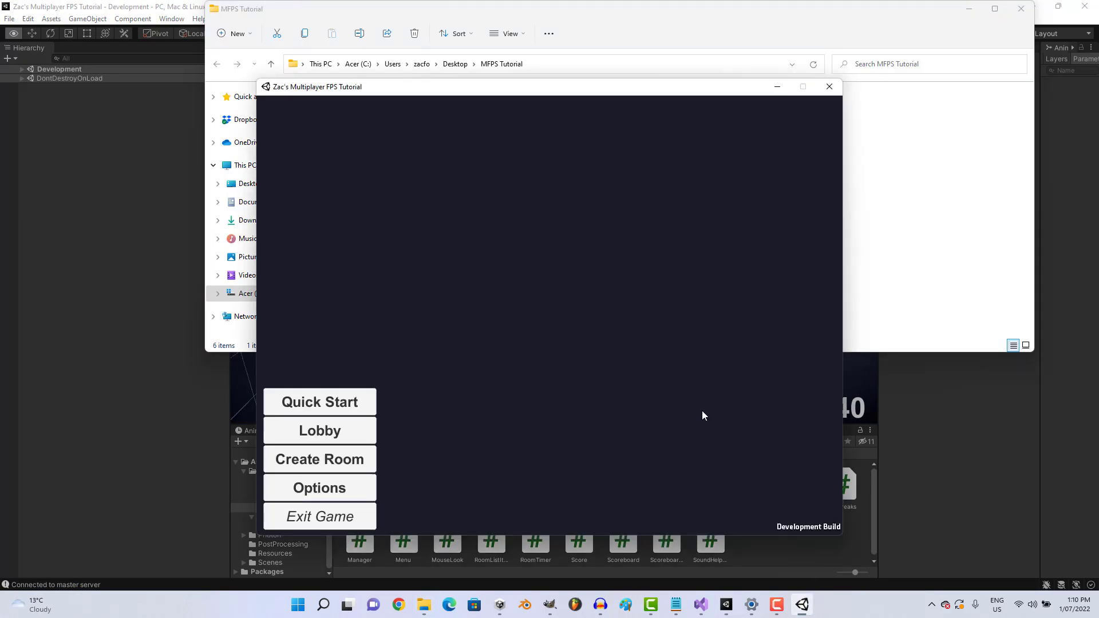
left_click(986, 8)
left_click(968, 9)
Spawn a player in the standalone build and walk toward the other player
left_click(649, 312)
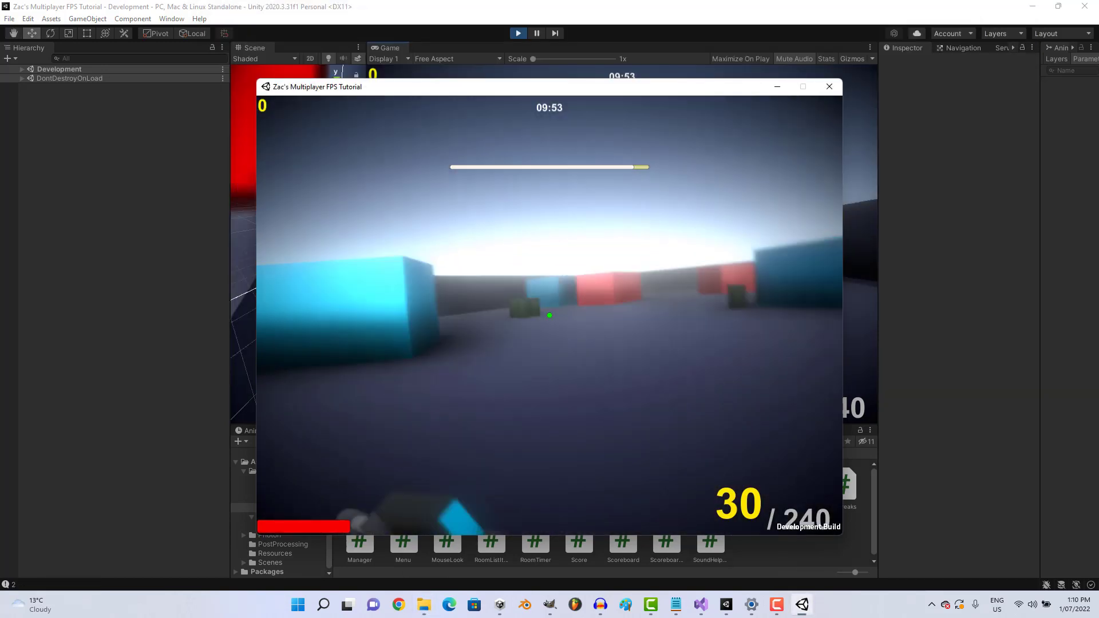
key("w")
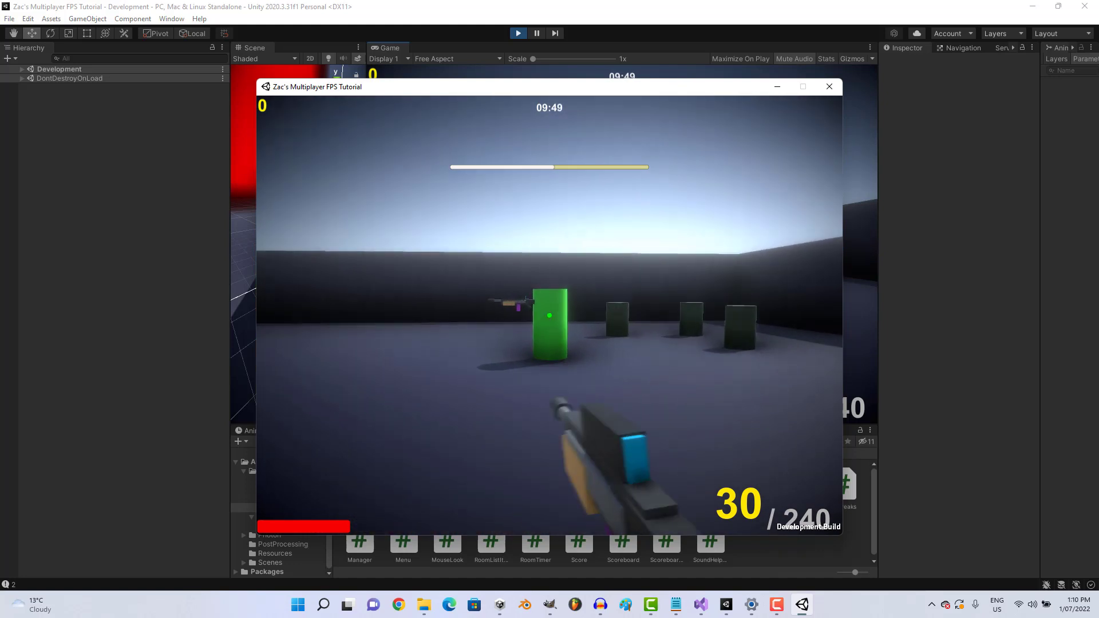
key("alt+Tab")
key("alt+Tab")
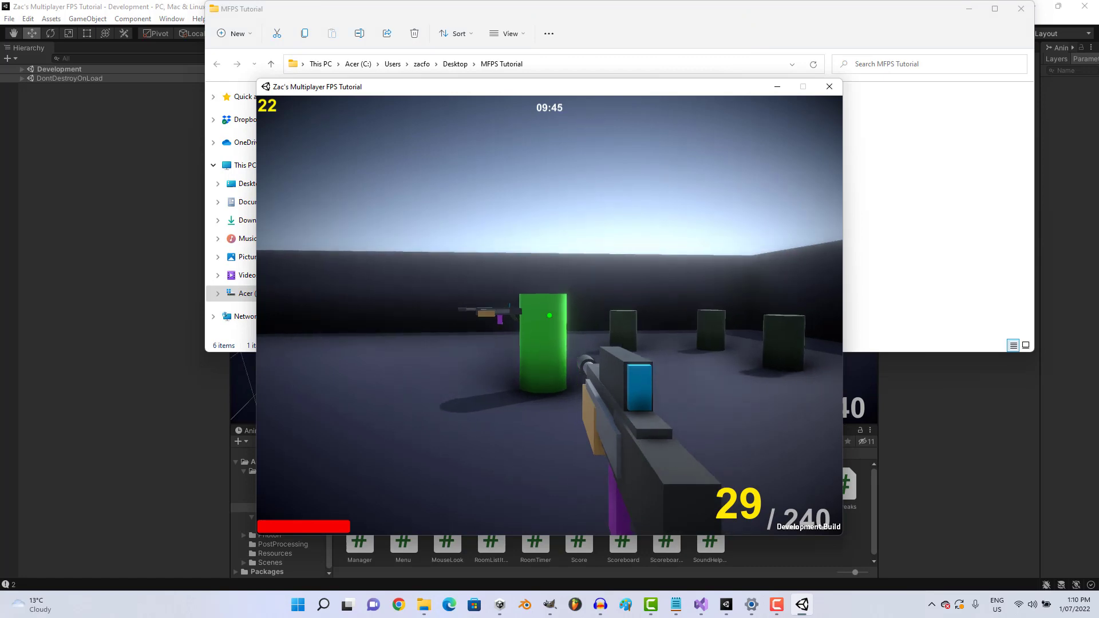
key("alt+Tab")
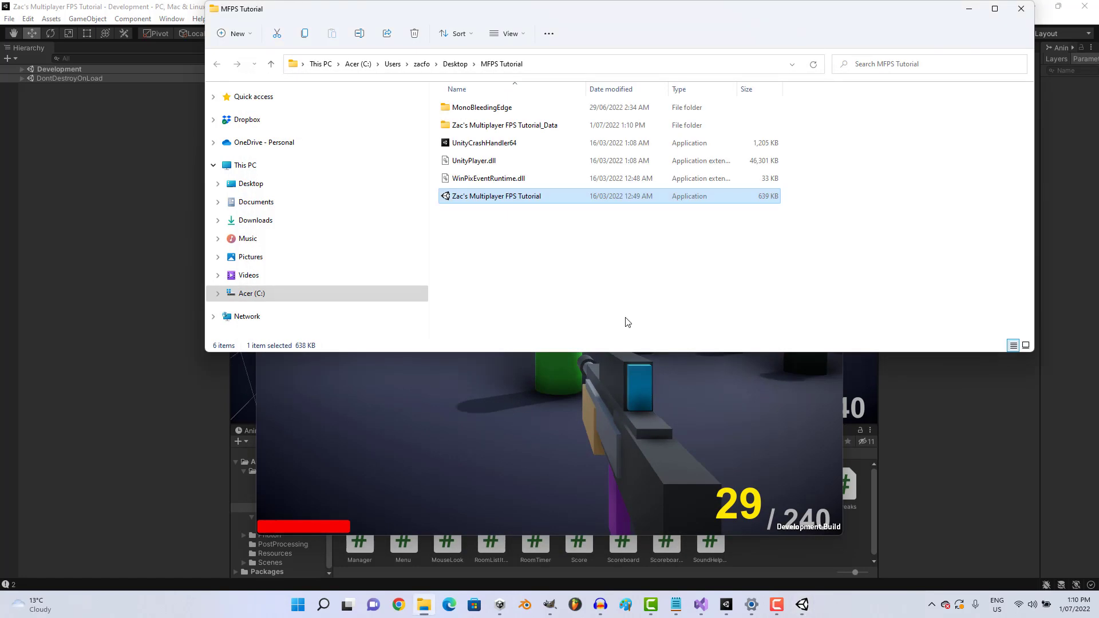
key("alt+Tab")
In the editor game, fire at the other player's green capsule, then back away
key("super")
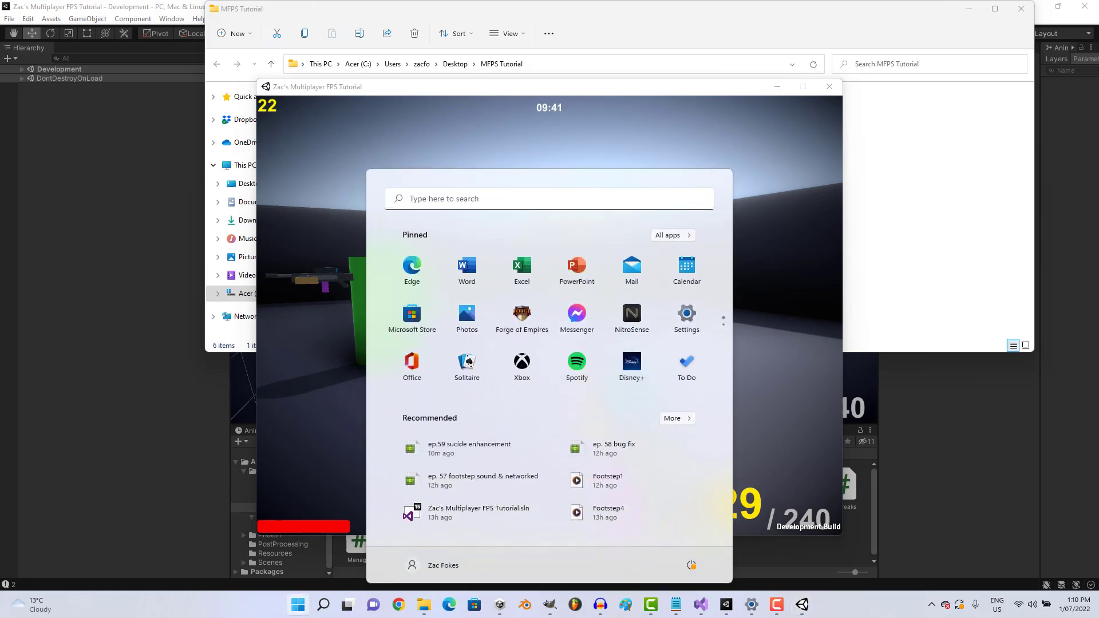
key("alt+Tab")
left_click(763, 310)
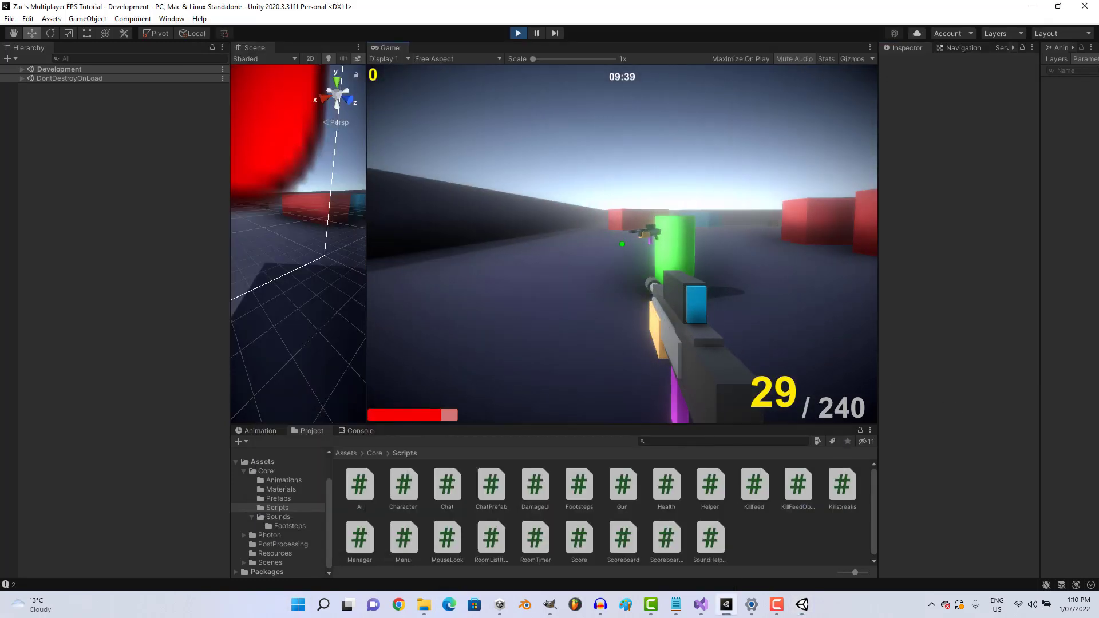
key("alt+Tab")
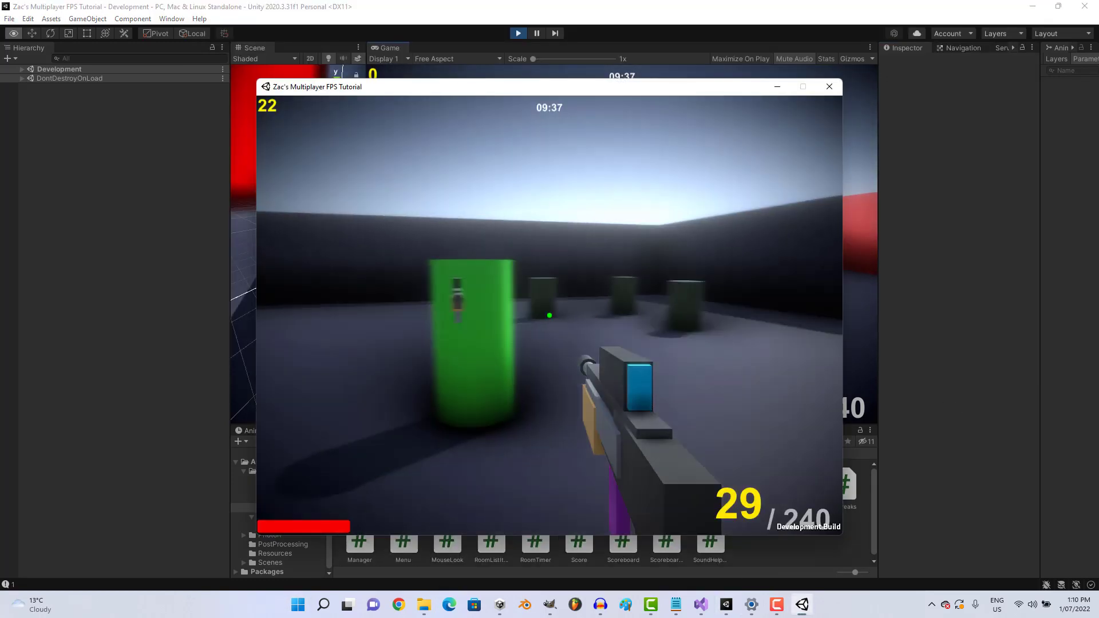
key("alt+Tab")
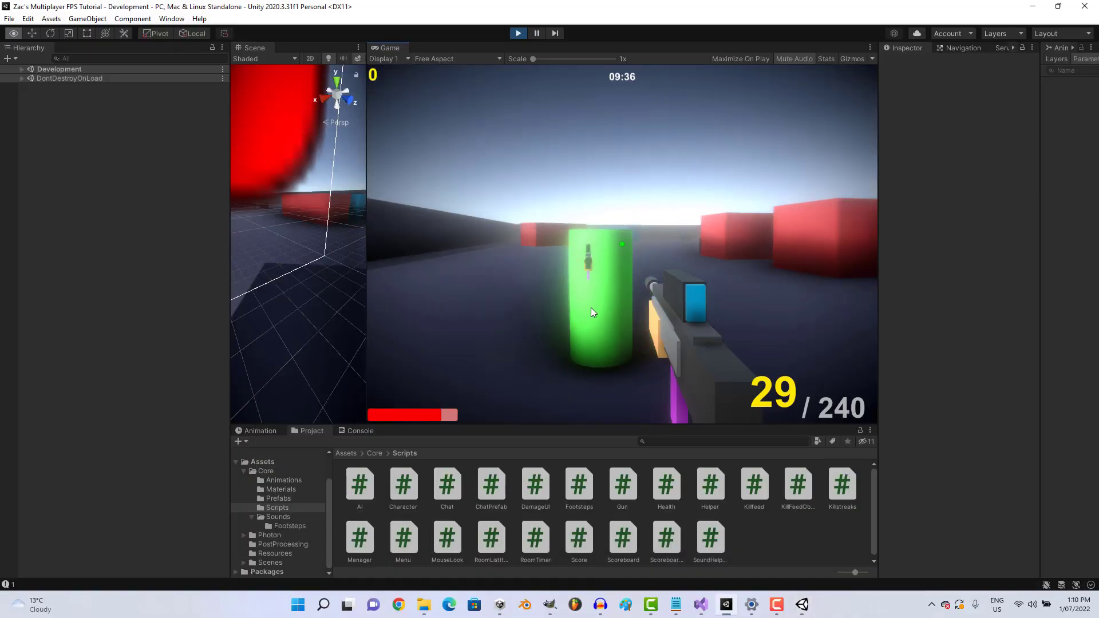
left_click(591, 308)
left_click(590, 307)
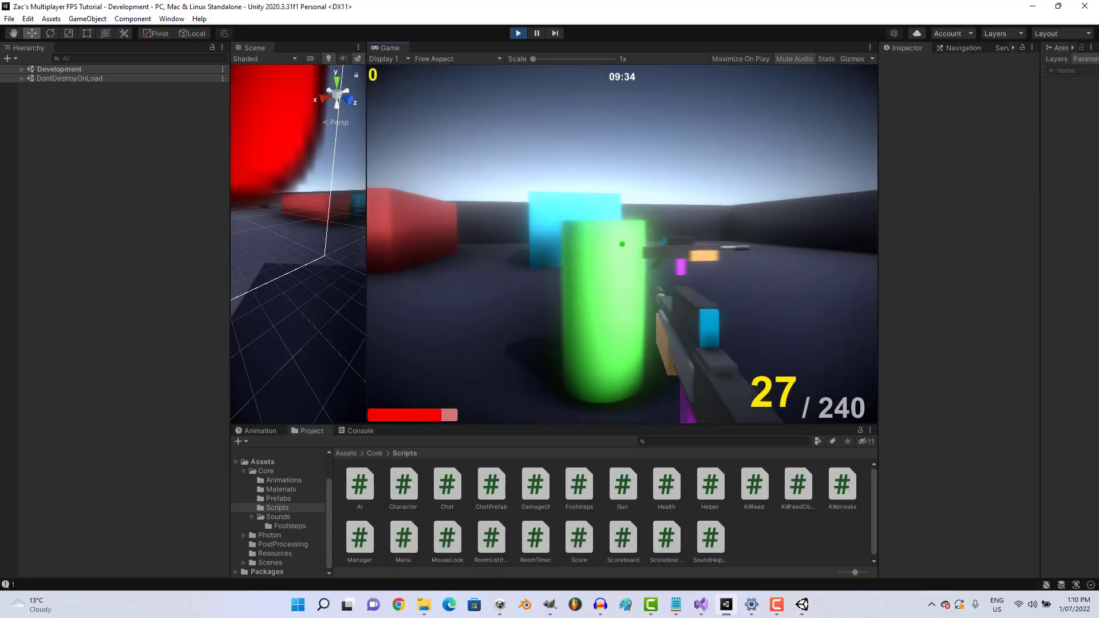
key("s")
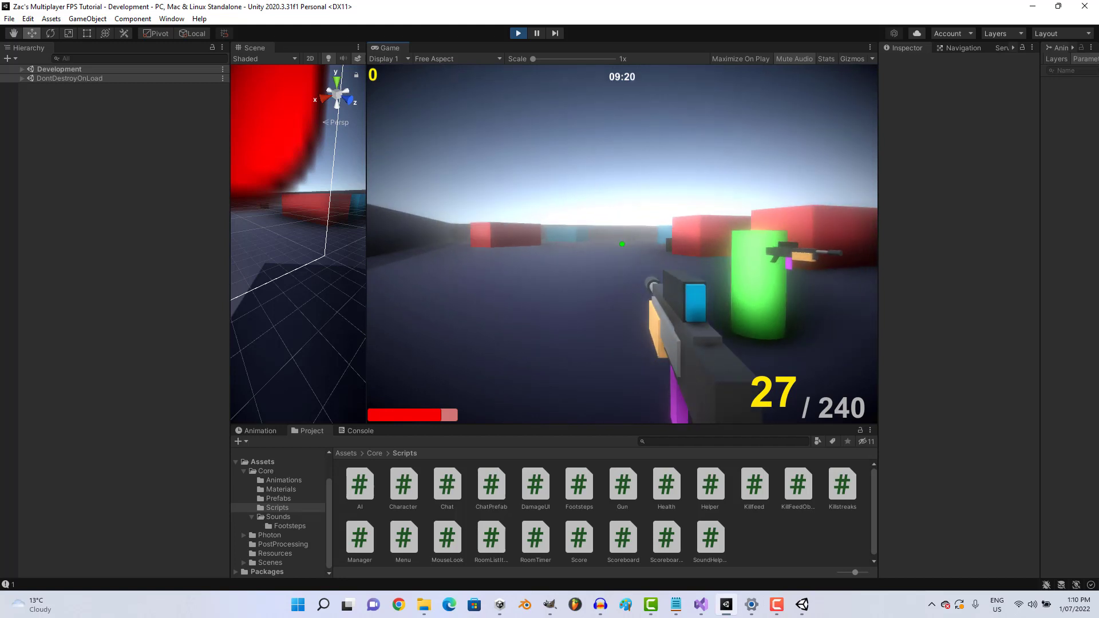
key("super")
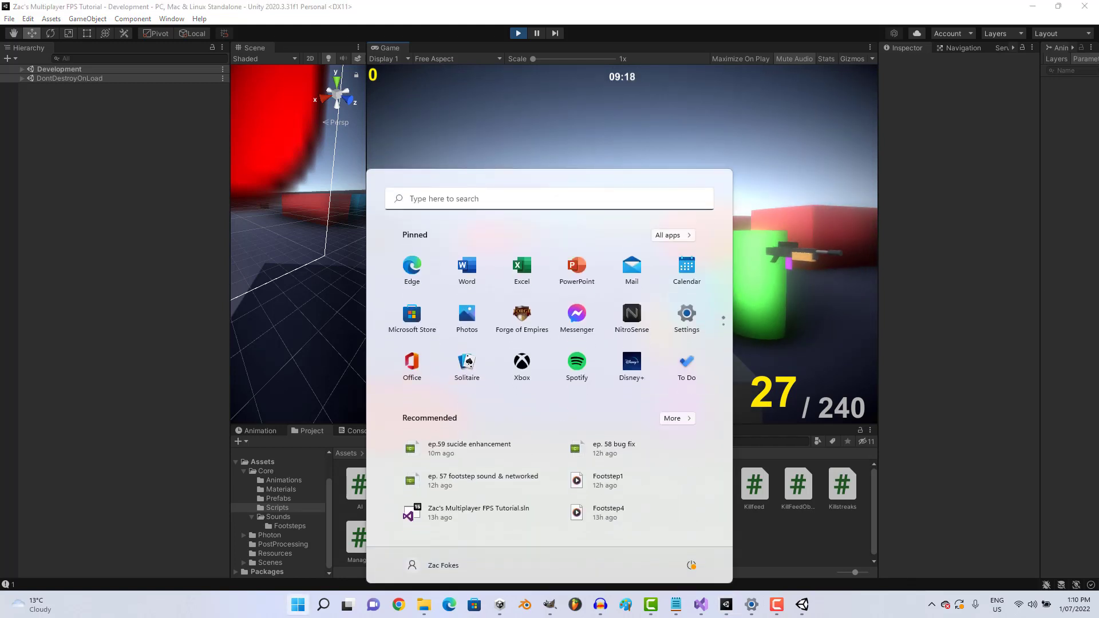